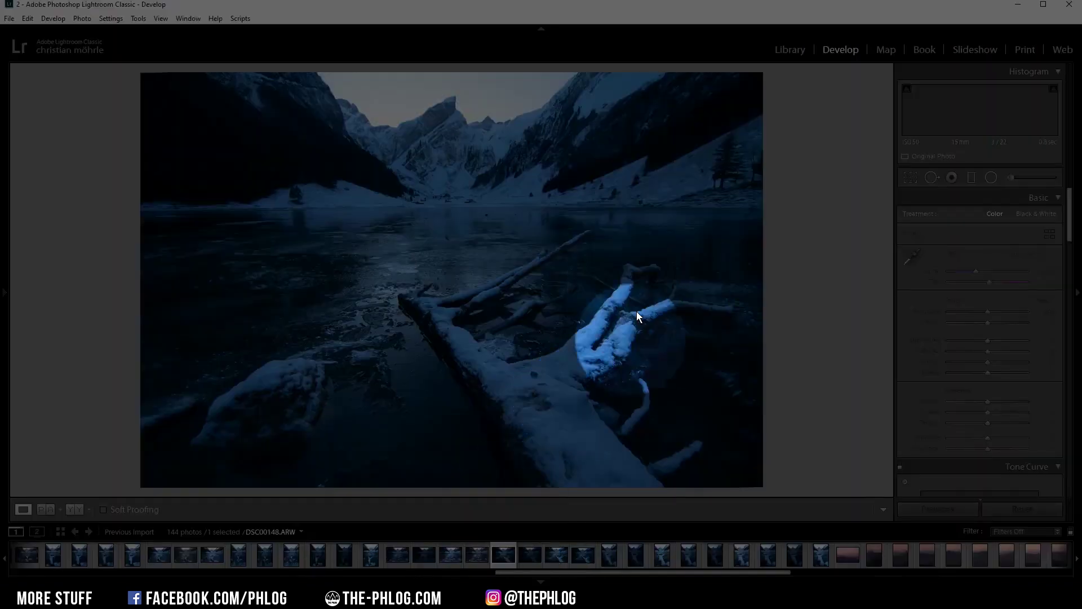
# Step: Merge the three bracketed lake exposures with Photo Merge > HDR into DSC00148-HDR.dng
pyautogui.click(504, 545)
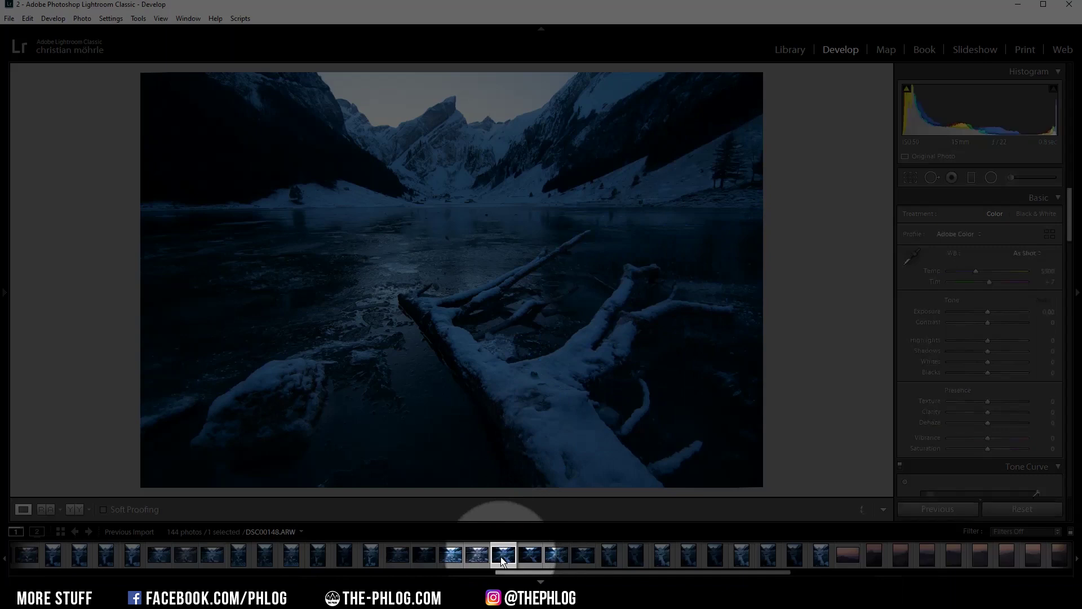
pyautogui.keyDown('shift'); pyautogui.click(552, 558); pyautogui.keyUp('shift')
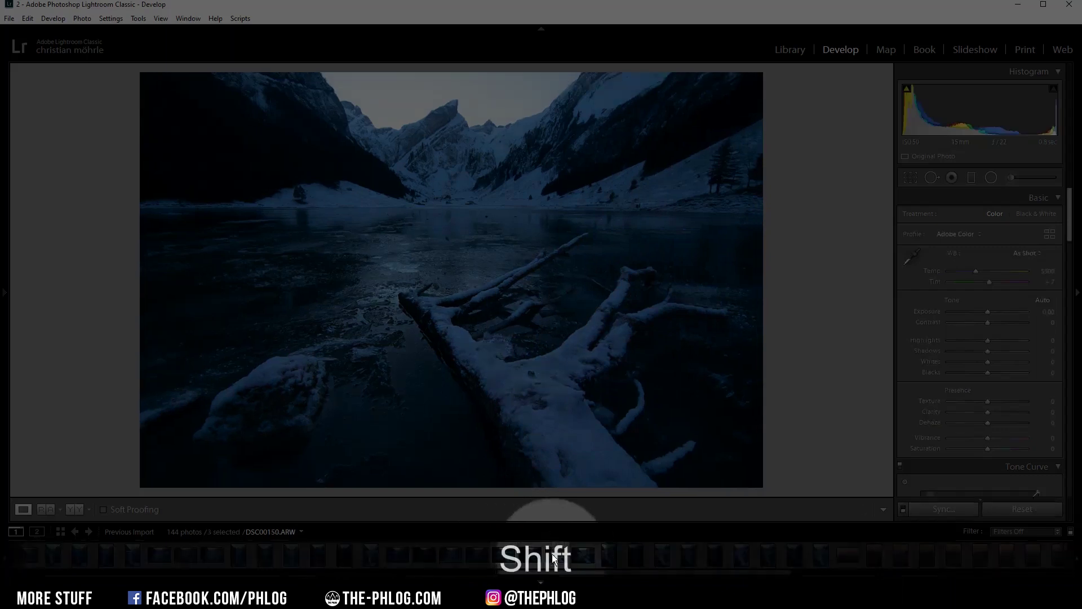
pyautogui.rightClick(552, 558)
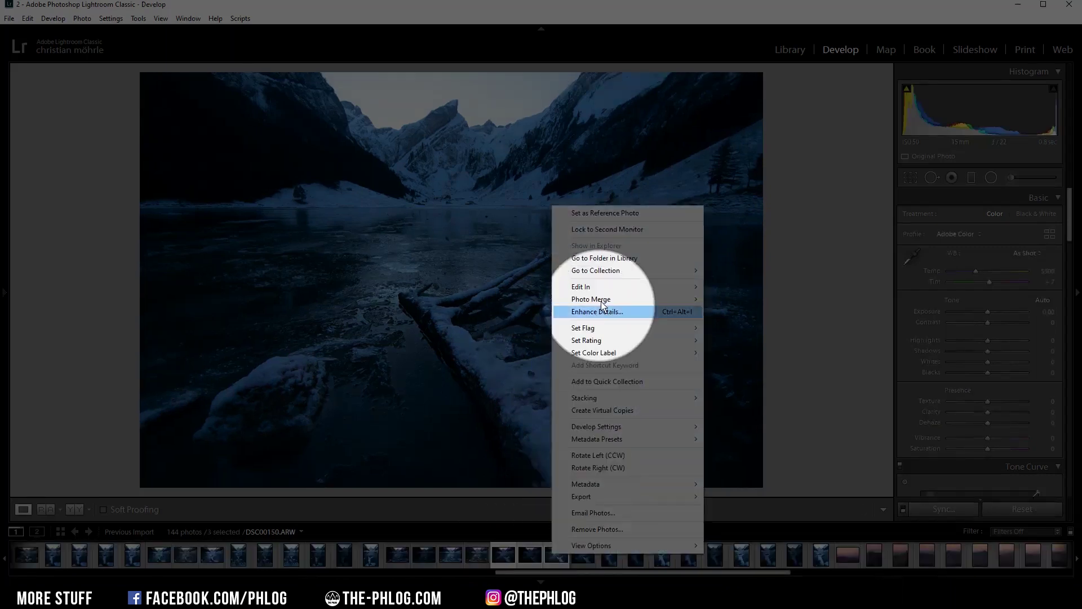
pyautogui.moveTo(633, 306)
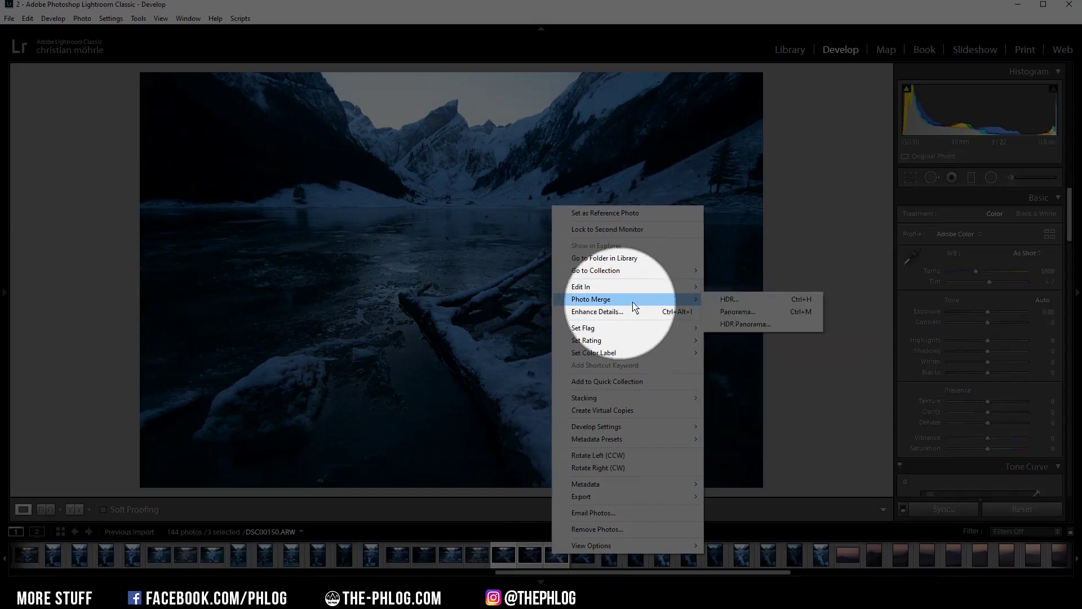
pyautogui.click(729, 300)
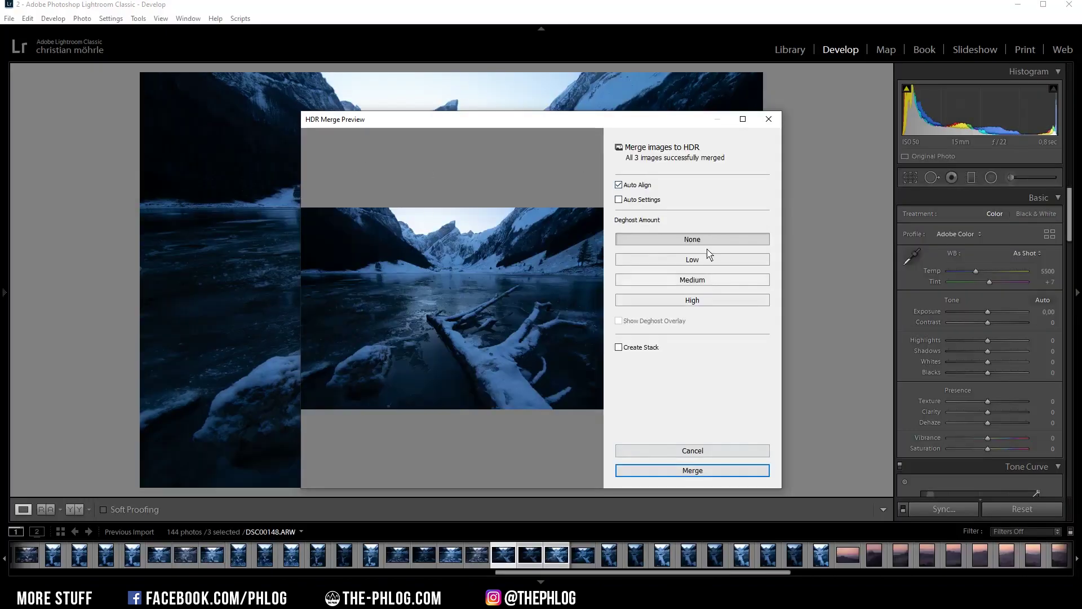
pyautogui.click(720, 471)
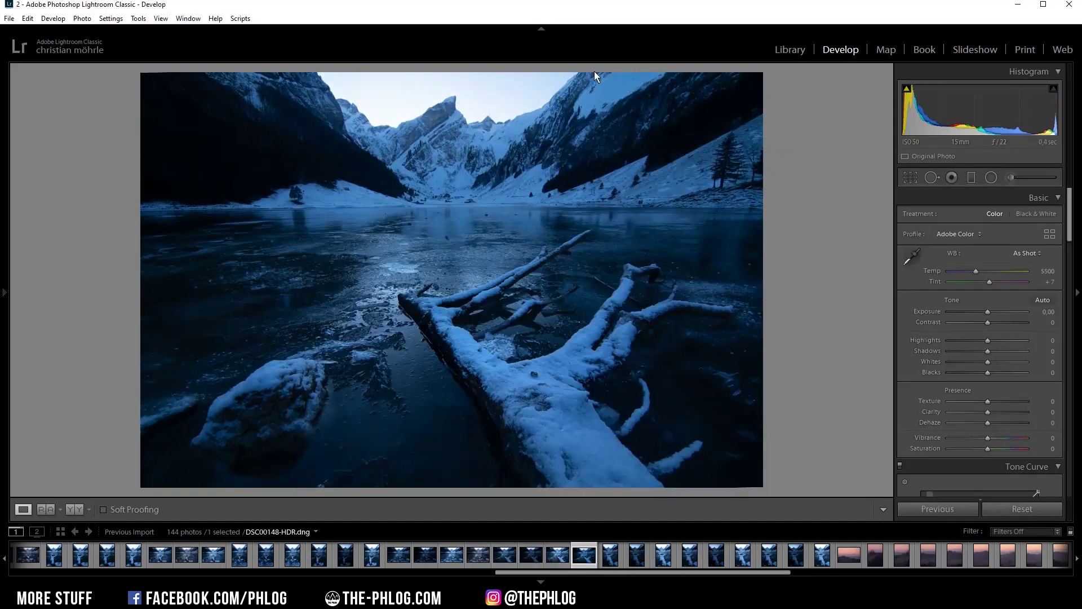
# Step: Enable Remove Chromatic Aberration and Profile Corrections in the Lens Corrections panel
pyautogui.click(911, 178)
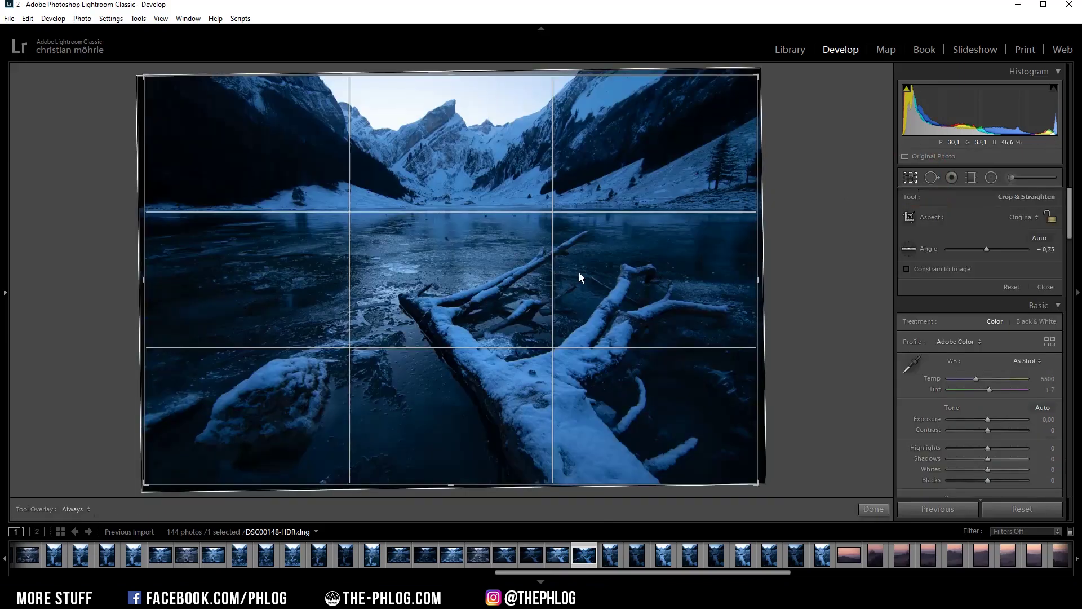
pyautogui.press('r')
pyautogui.moveTo(1072, 230); pyautogui.dragTo(1057, 350)
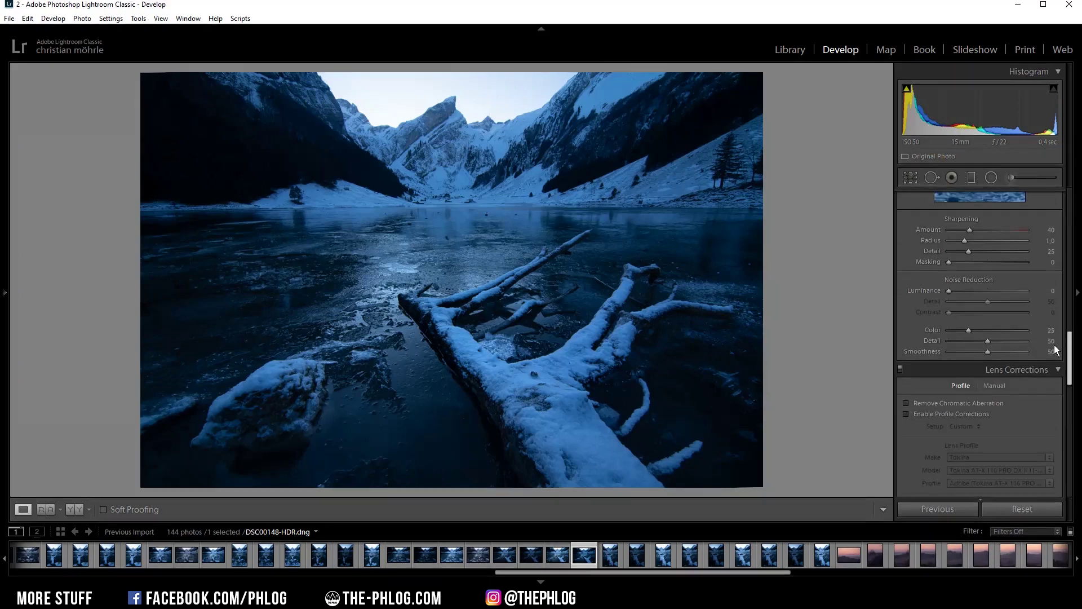
pyautogui.click(965, 403)
pyautogui.click(961, 415)
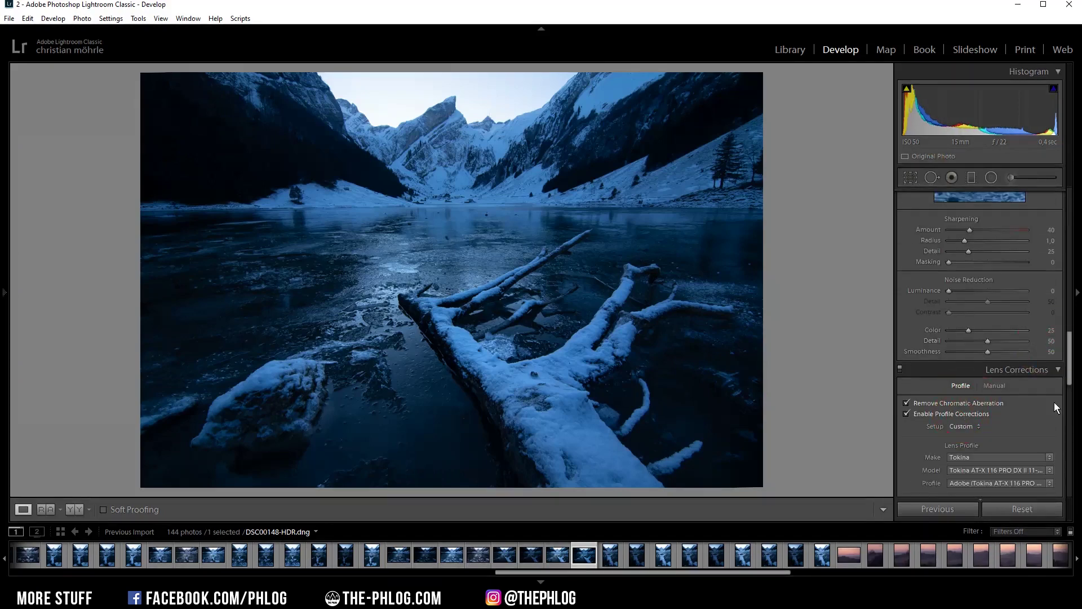
# Step: Switch the photo's profile from Adobe Color to Adobe Standard
pyautogui.moveTo(1070, 361); pyautogui.dragTo(1054, 201)
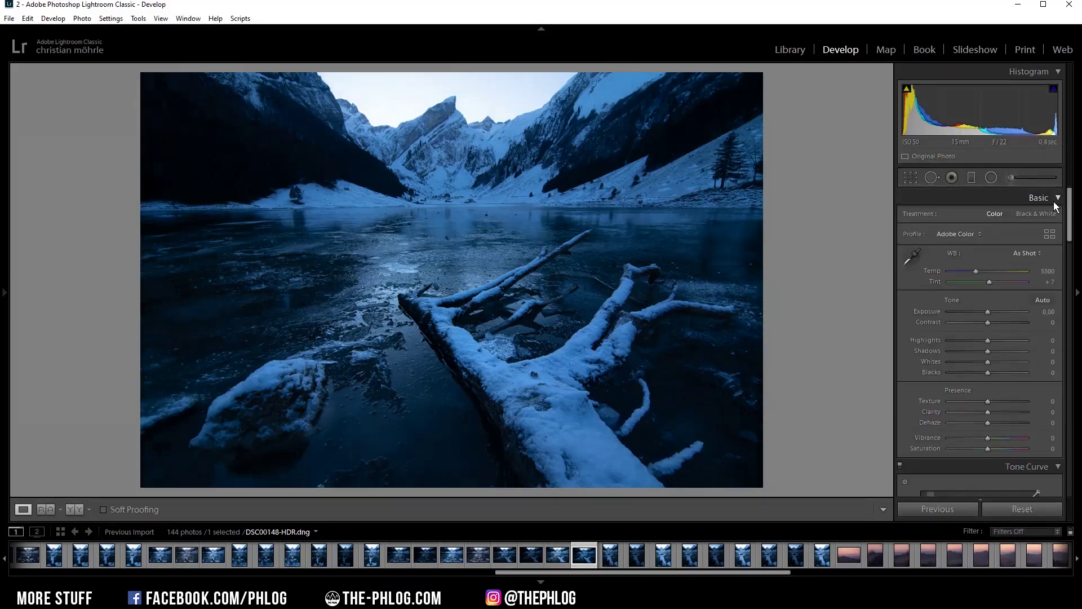
pyautogui.click(960, 236)
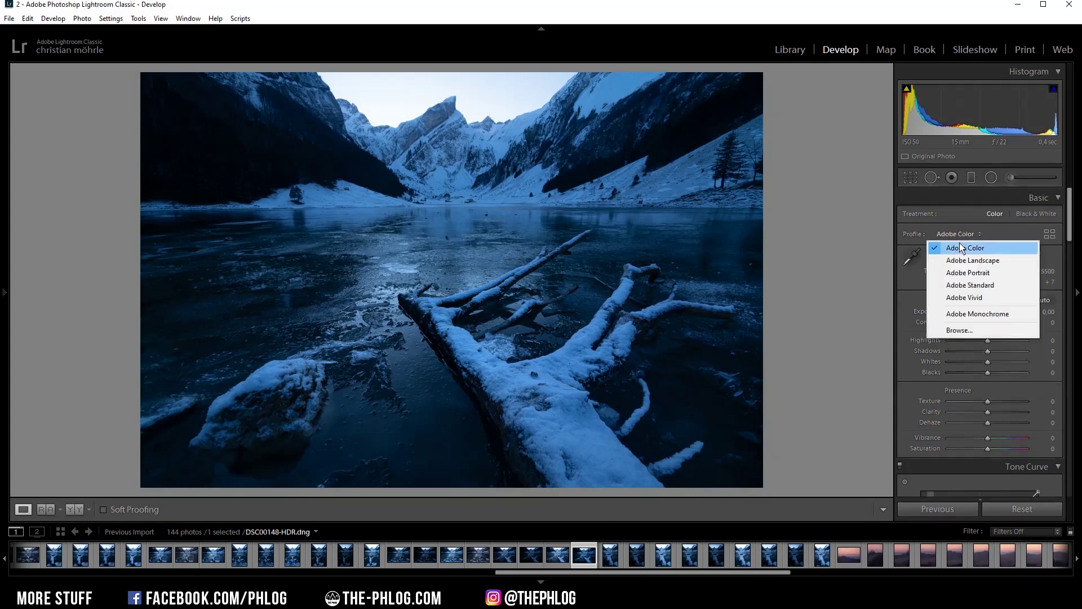
pyautogui.click(965, 286)
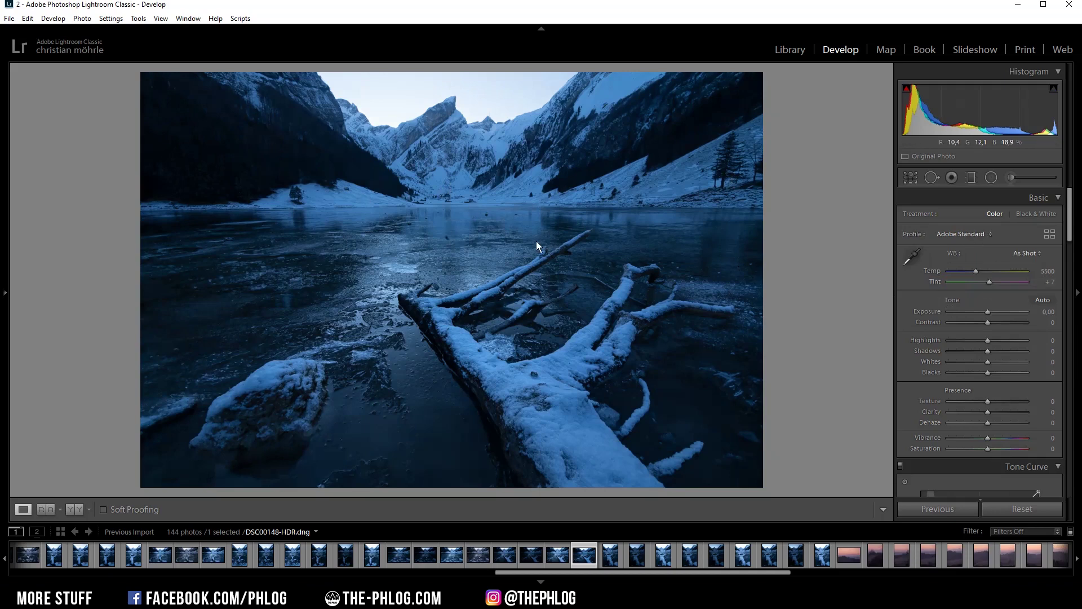
pyautogui.click(1019, 256)
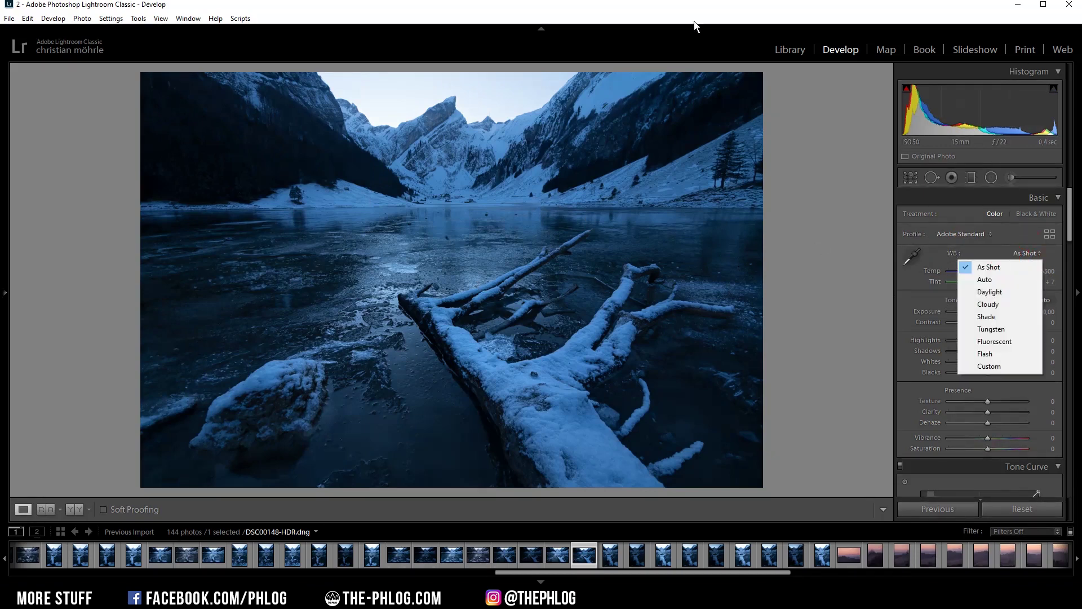
# Step: Apply Auto white balance, then set Temp 6493, Whites +12, Texture and Clarity +6
pyautogui.click(1007, 280)
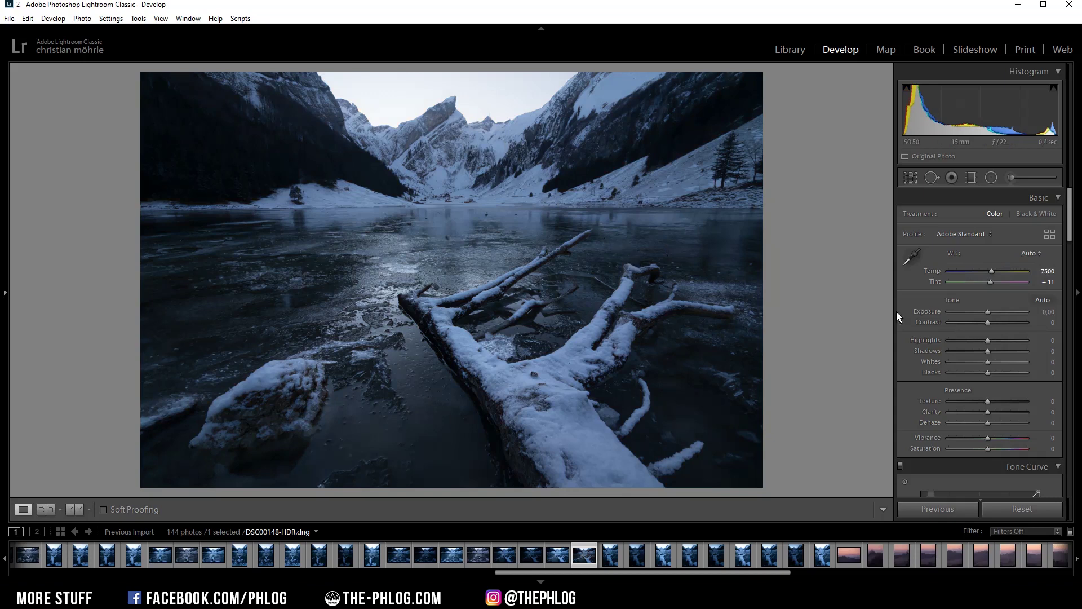
pyautogui.moveTo(993, 272); pyautogui.dragTo(985, 271)
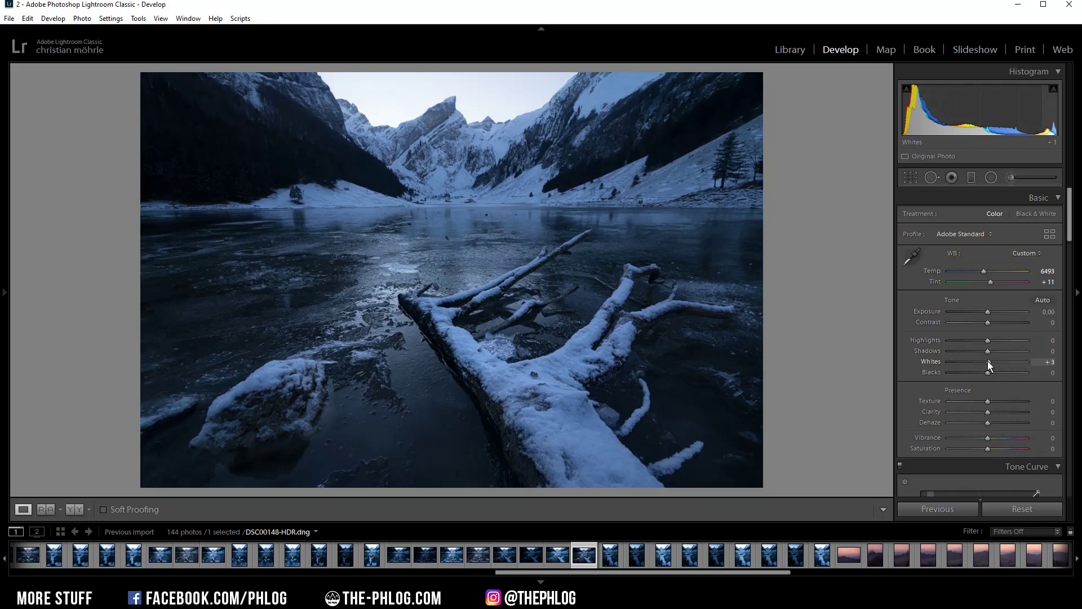
pyautogui.moveTo(990, 361); pyautogui.dragTo(991, 362)
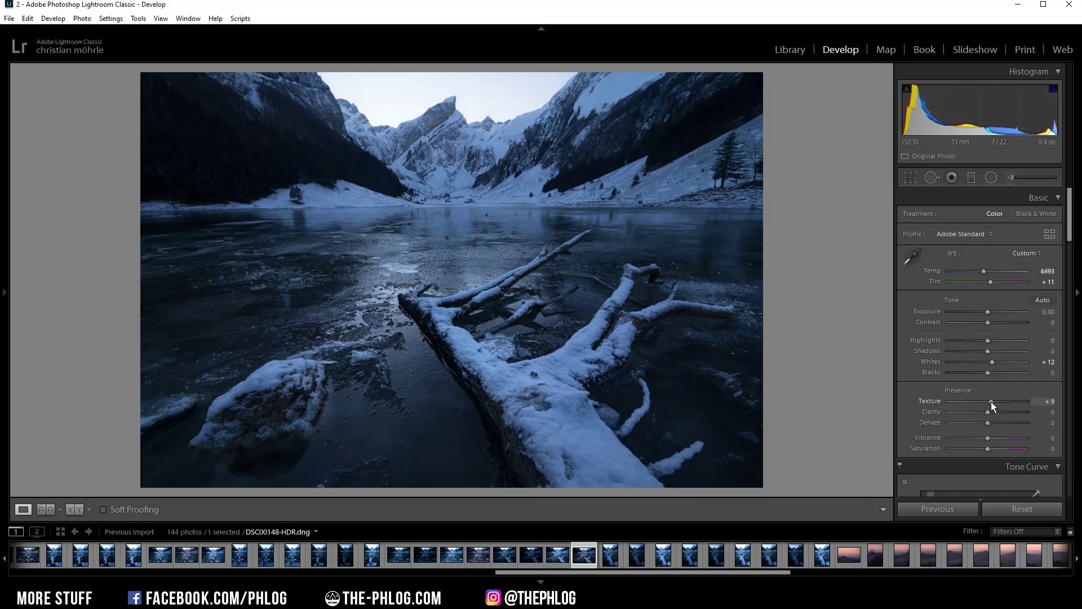
pyautogui.moveTo(990, 403); pyautogui.dragTo(991, 416)
pyautogui.click(977, 178)
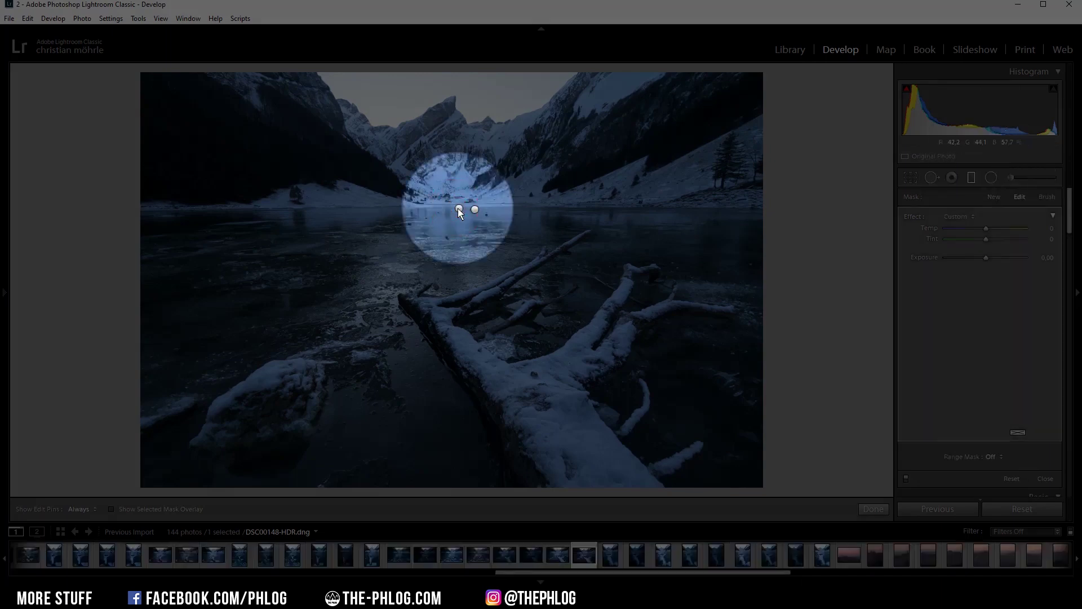
# Step: Give the lake's graduated adjustment Shadows 55 and Clarity 12
pyautogui.click(457, 208)
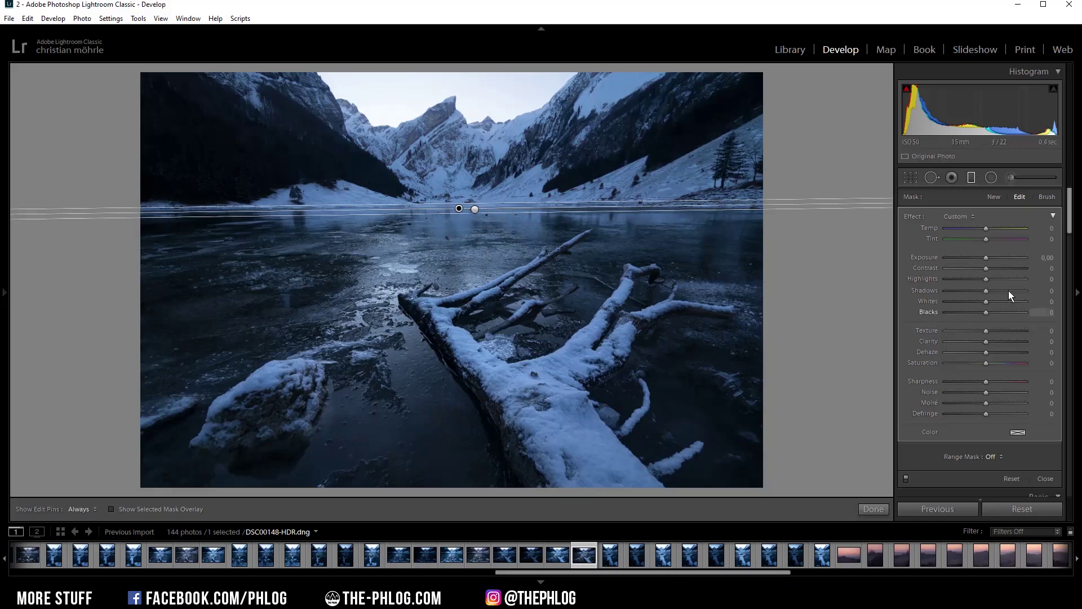
pyautogui.moveTo(989, 293); pyautogui.dragTo(1009, 293)
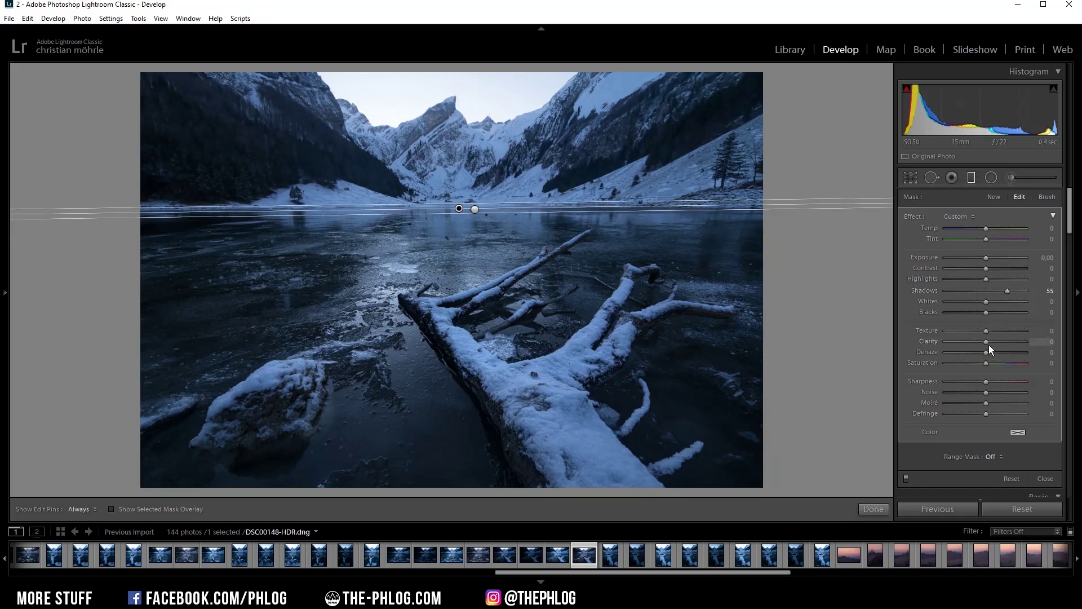
pyautogui.moveTo(990, 343); pyautogui.dragTo(993, 344)
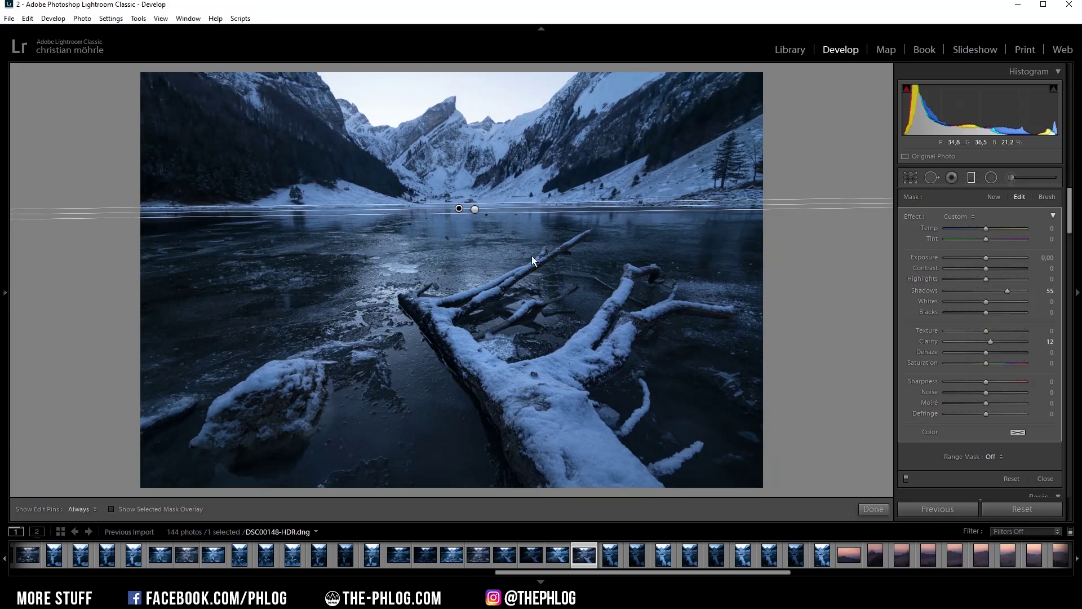
# Step: Raise the second graduated adjustment's Clarity to 13 and finish the graduated filters
pyautogui.click(475, 209)
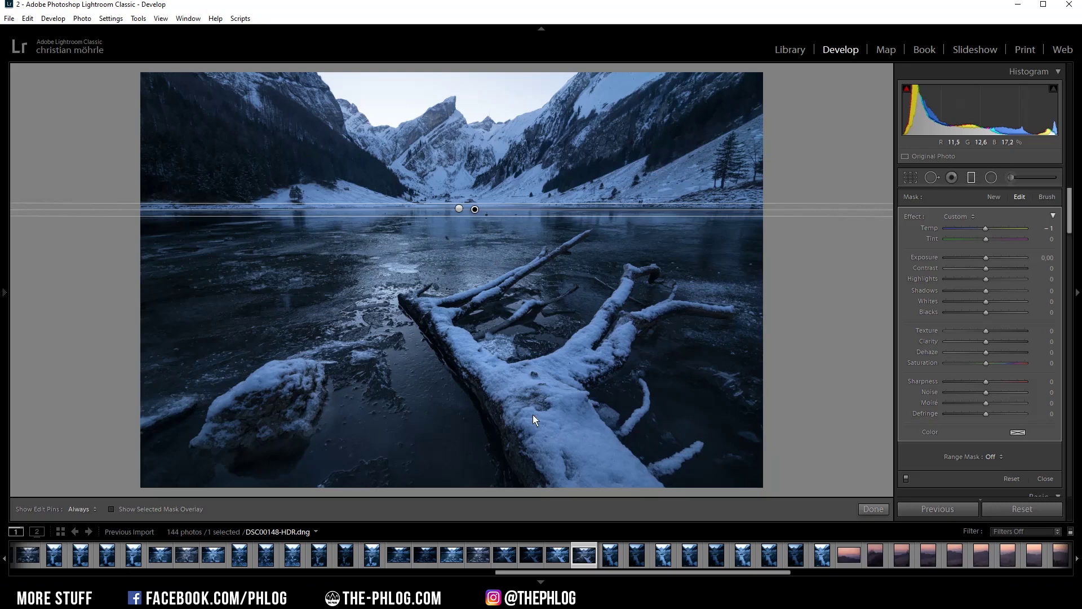
pyautogui.click(988, 340)
pyautogui.moveTo(989, 340); pyautogui.dragTo(993, 341)
pyautogui.click(972, 179)
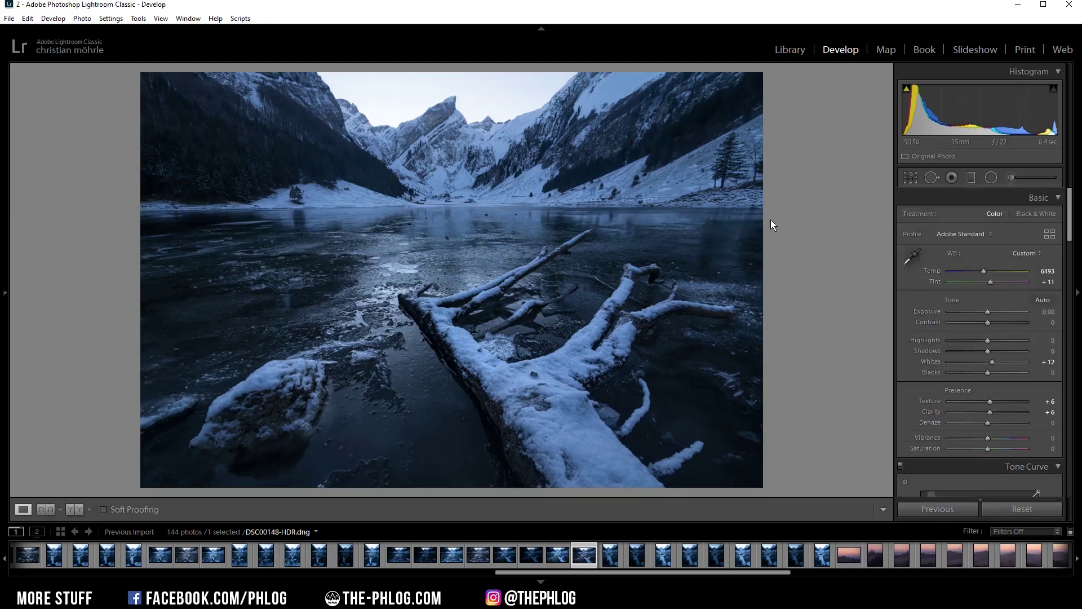
pyautogui.click(990, 178)
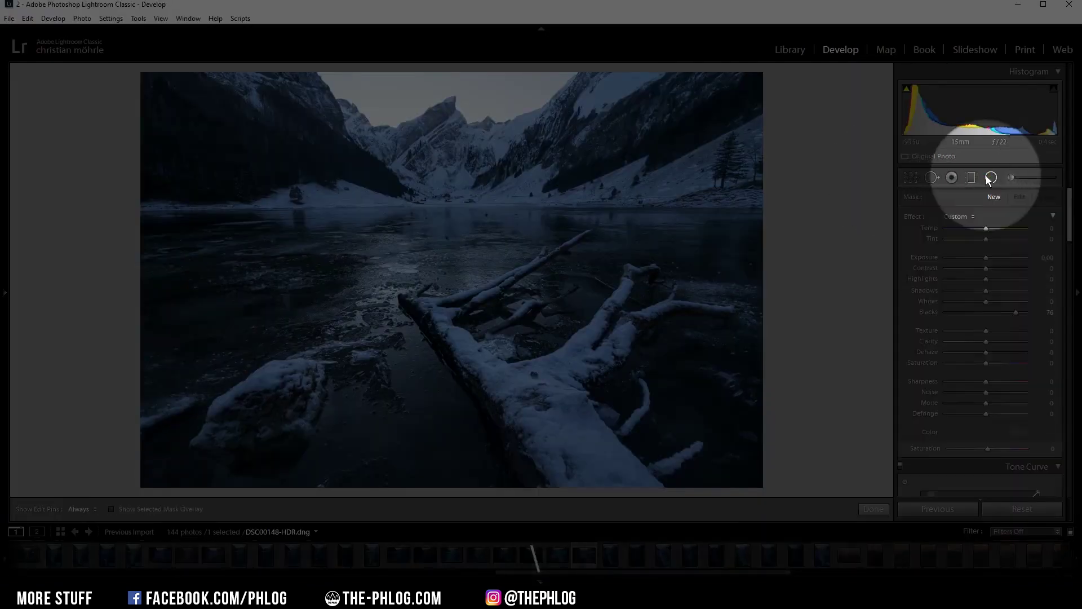
# Step: Pull the inverted sky radial filter's Highlights down to -55
pyautogui.moveTo(445, 145); pyautogui.dragTo(412, 123)
pyautogui.click(443, 88)
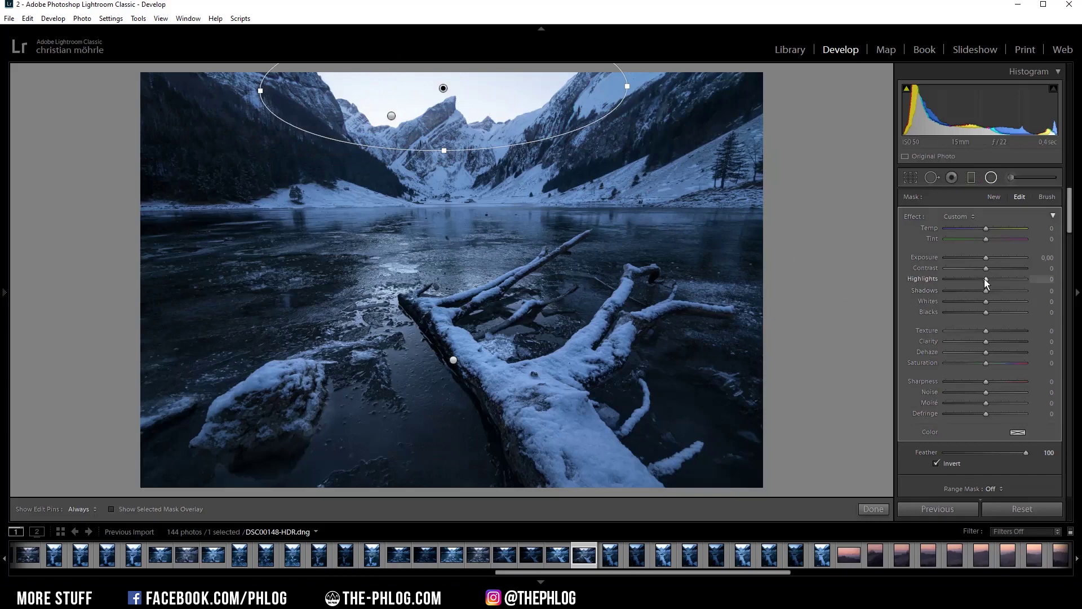
pyautogui.moveTo(984, 278); pyautogui.dragTo(969, 279)
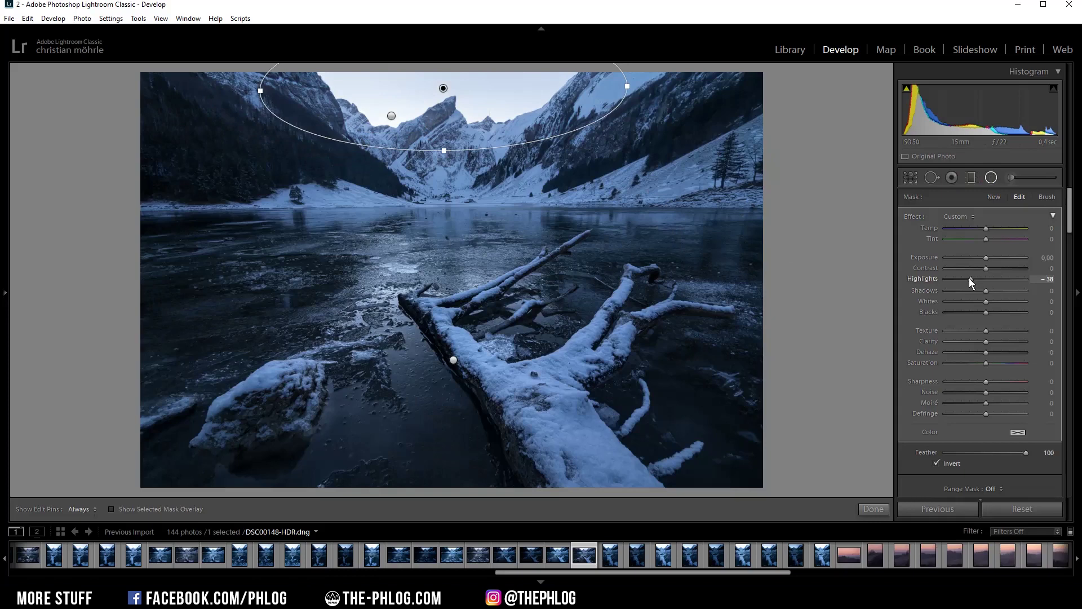
pyautogui.moveTo(969, 279); pyautogui.dragTo(965, 279)
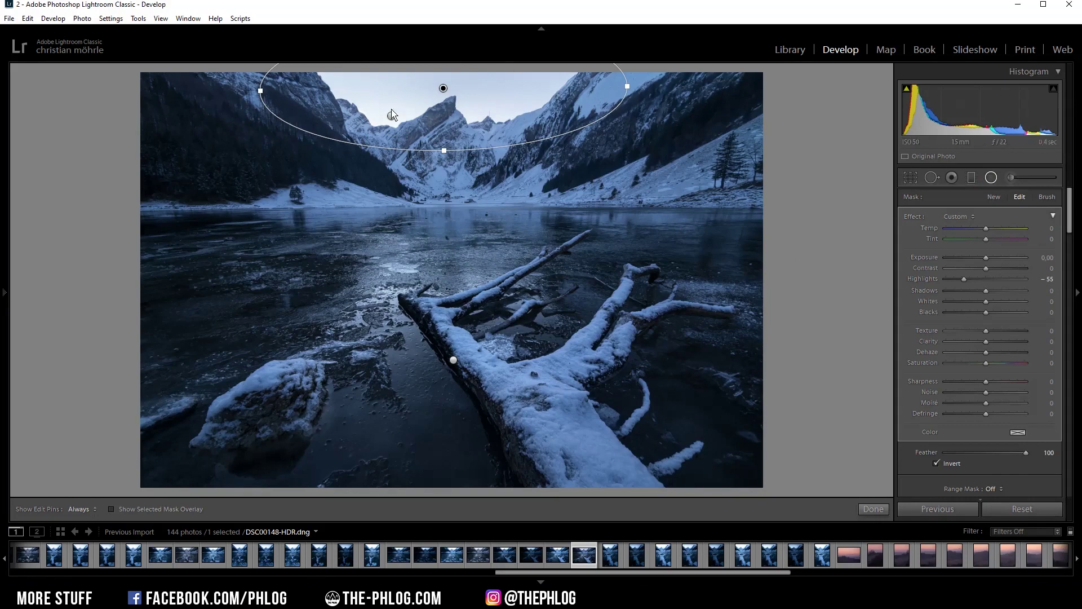
# Step: Lift Blacks to 100 in the small radial filter around the central peak
pyautogui.moveTo(987, 312); pyautogui.dragTo(995, 313)
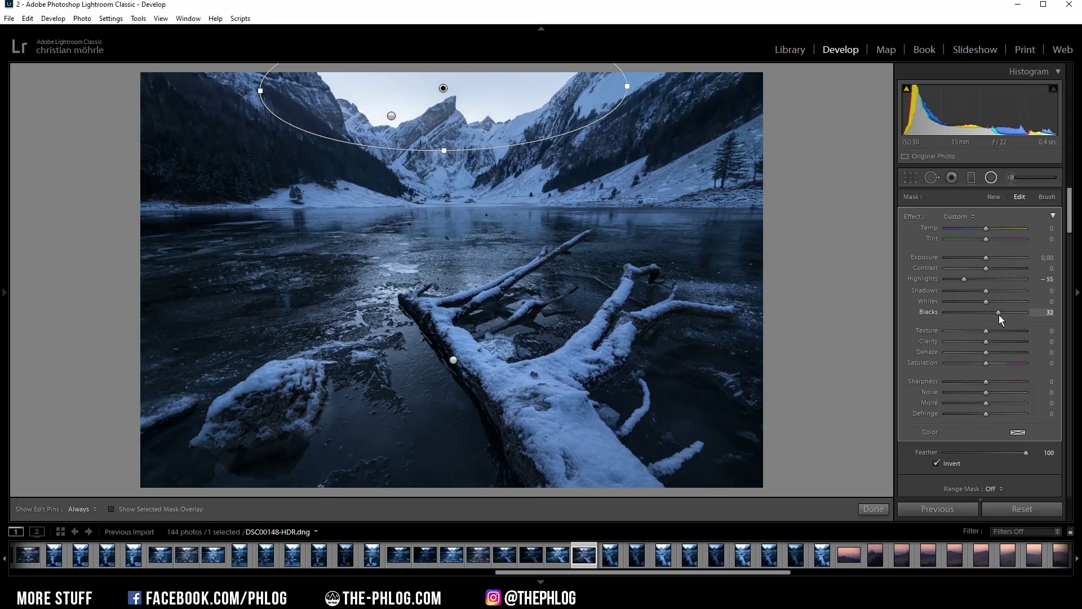
pyautogui.moveTo(1003, 318); pyautogui.dragTo(1009, 319)
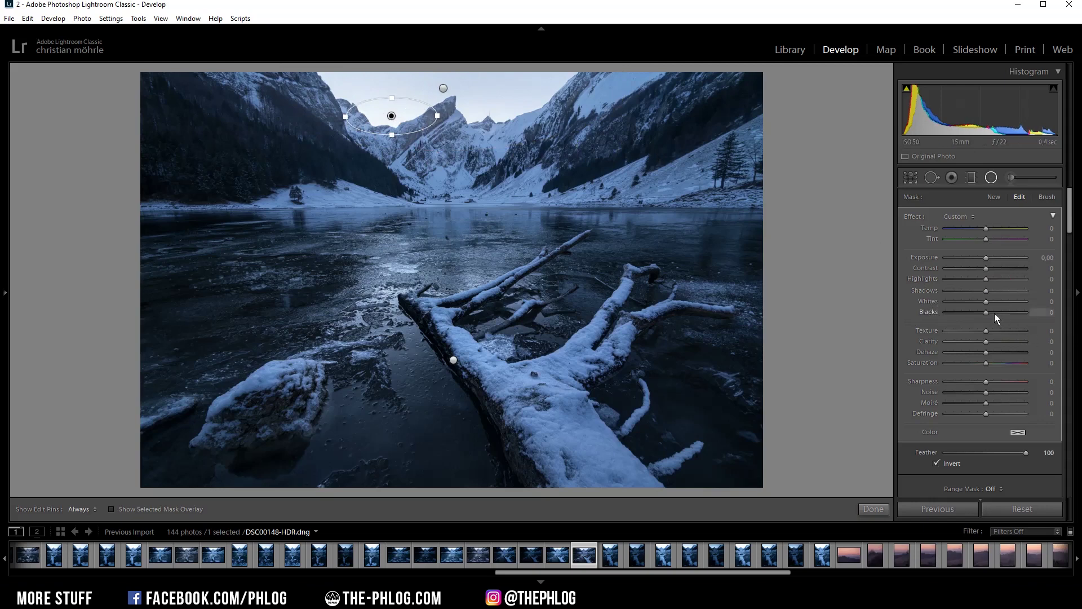
pyautogui.moveTo(1039, 317); pyautogui.dragTo(1059, 317)
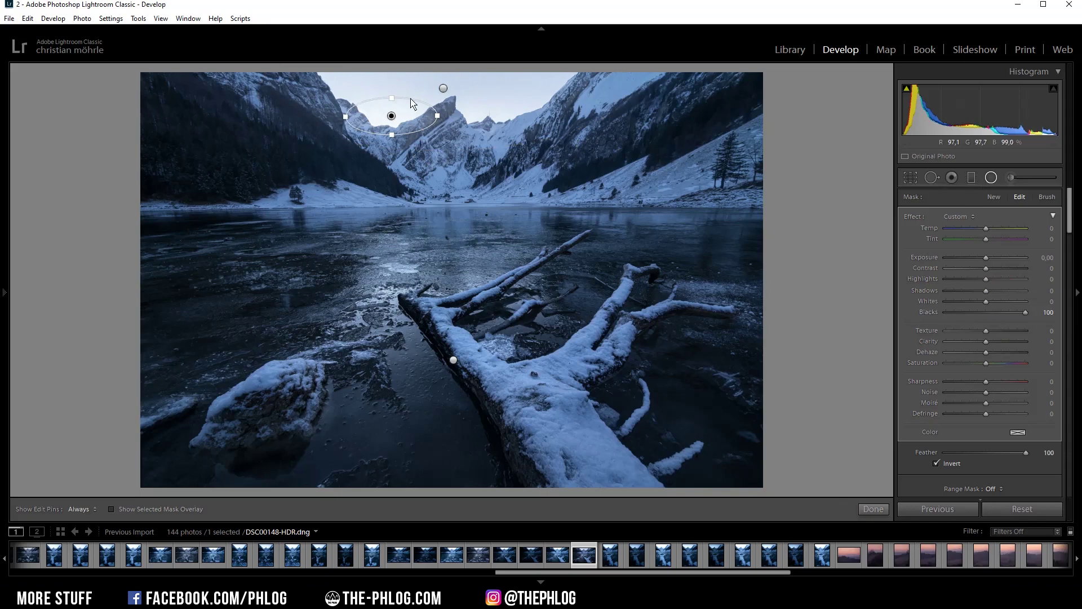
pyautogui.click(990, 177)
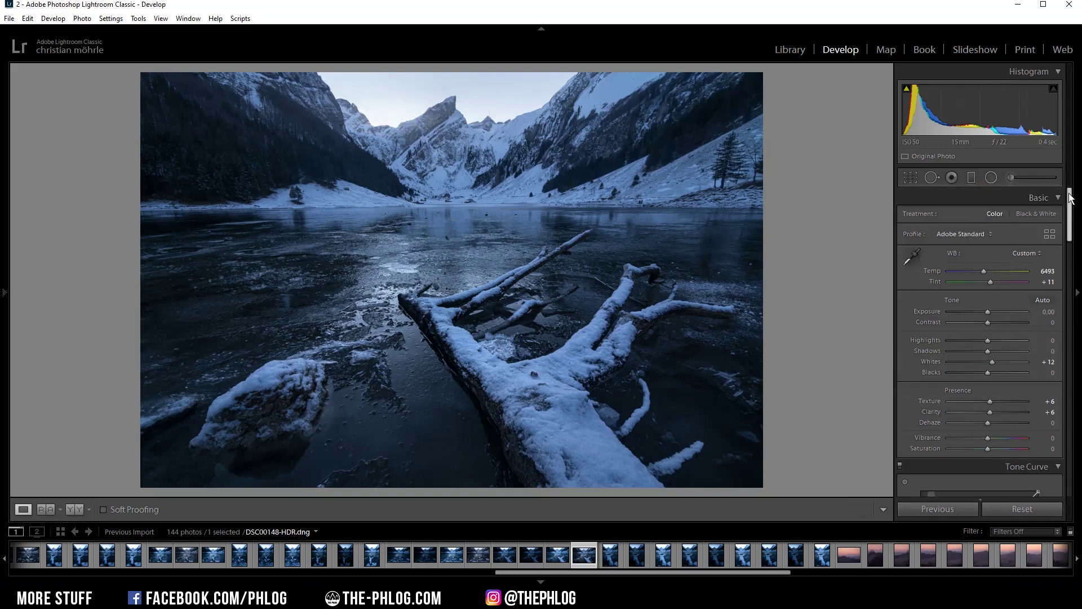
# Step: Tint the Split Toning highlights warm at Hue 47, Saturation 21
pyautogui.moveTo(1070, 197); pyautogui.dragTo(1071, 302)
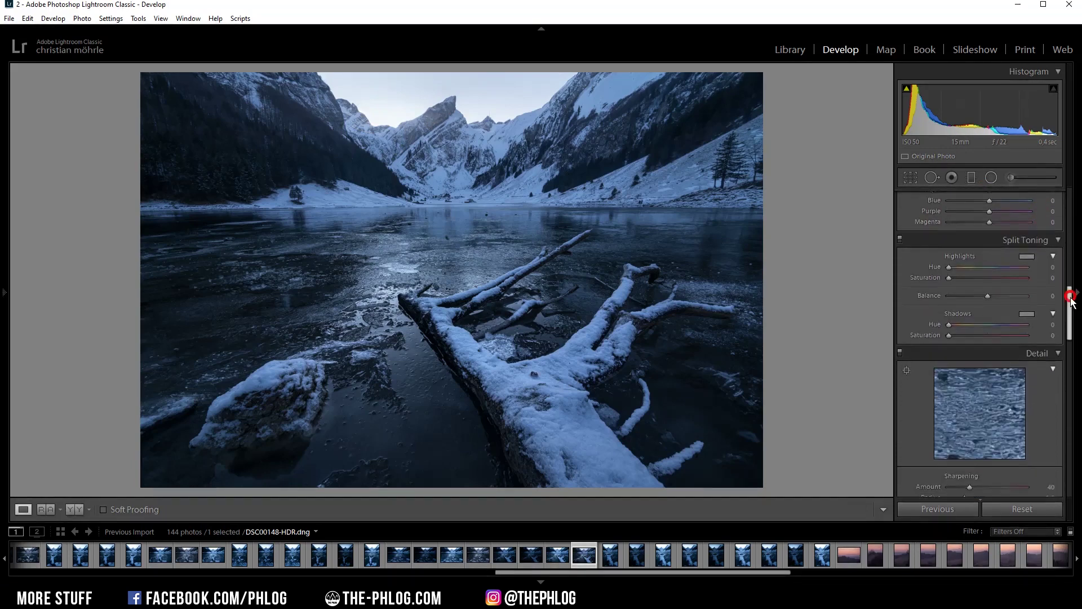
pyautogui.click(1027, 257)
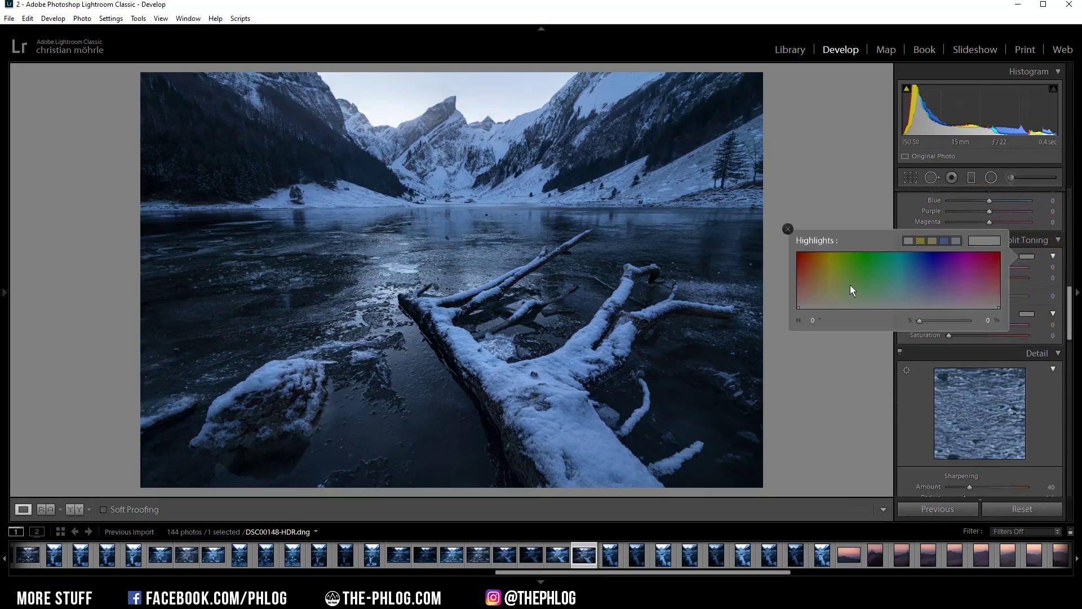
pyautogui.click(817, 303)
pyautogui.moveTo(924, 320); pyautogui.dragTo(929, 321)
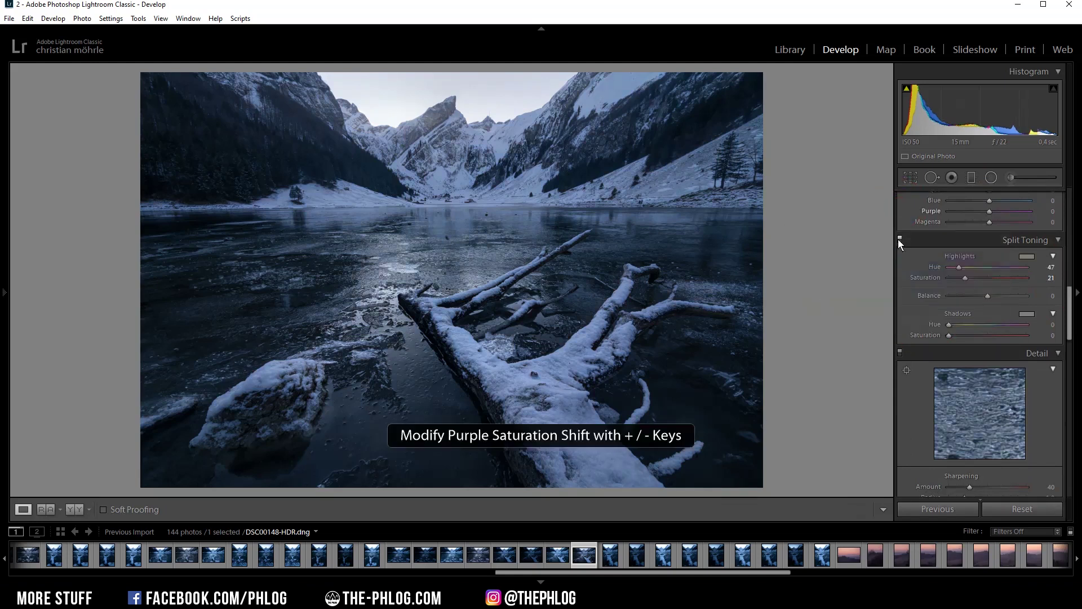
# Step: Set Detail sharpening to Amount 51, Radius 0.5, Detail 100 and Masking 72
pyautogui.scroll(-2, 1071, 315)
pyautogui.scroll(-3, 1071, 315)
pyautogui.moveTo(970, 335); pyautogui.dragTo(977, 334)
pyautogui.moveTo(964, 343); pyautogui.dragTo(1020, 354)
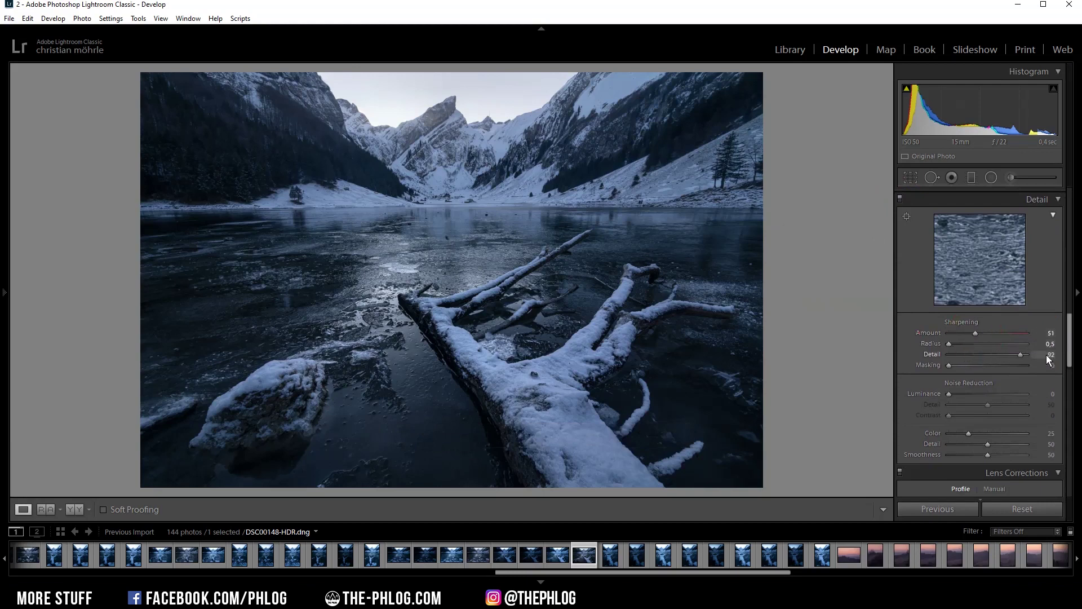
pyautogui.press('alt')
pyautogui.moveTo(950, 367); pyautogui.dragTo(1004, 367)
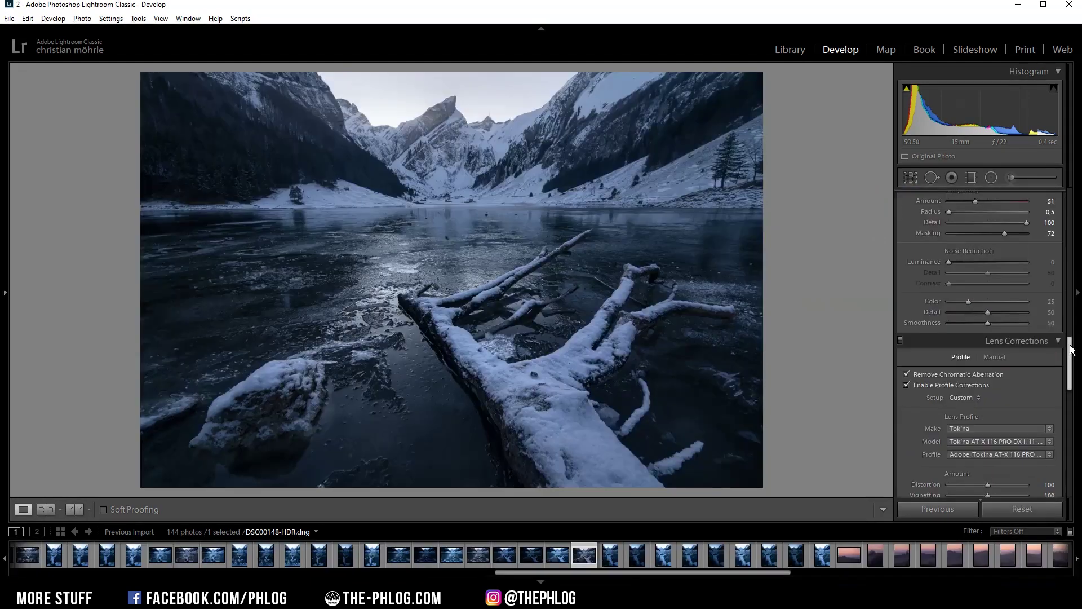
pyautogui.scroll(-2, 1072, 338)
pyautogui.moveTo(1070, 356); pyautogui.dragTo(1071, 285)
# Step: Send the photo via Edit In > Open as Smart Object in Photoshop
pyautogui.rightClick(585, 563)
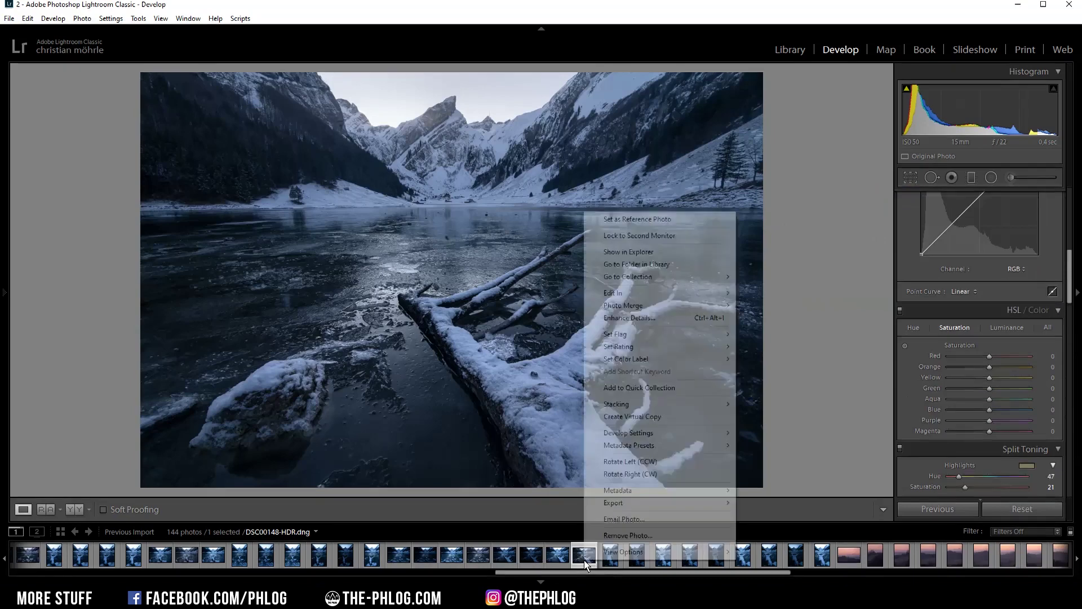
pyautogui.moveTo(666, 294)
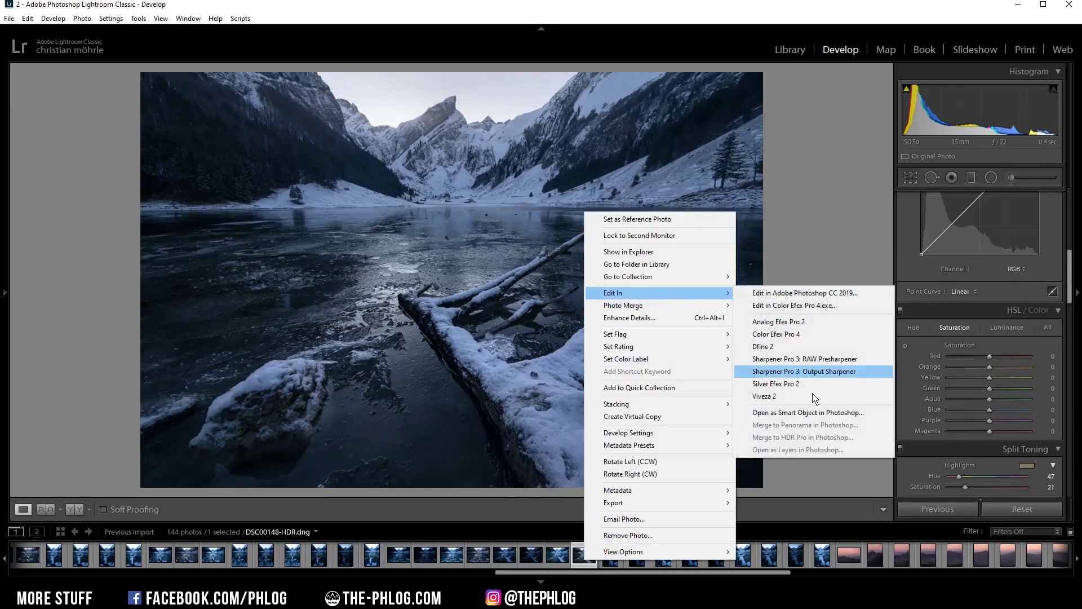
pyautogui.click(808, 412)
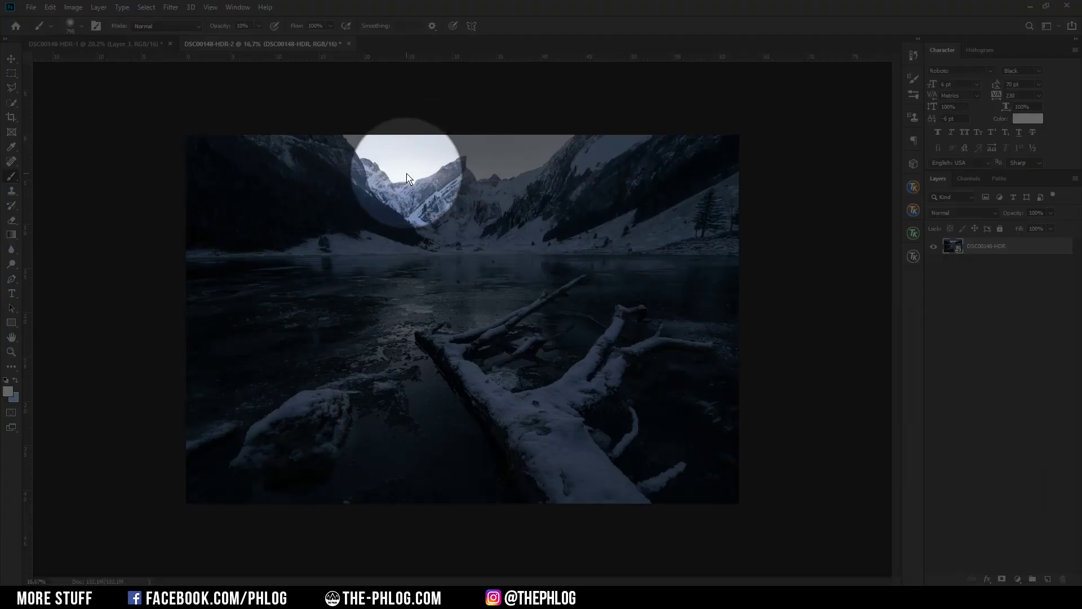
# Step: Add a new empty Layer 1 in Hard Light blend mode above the photo
pyautogui.click(1048, 579)
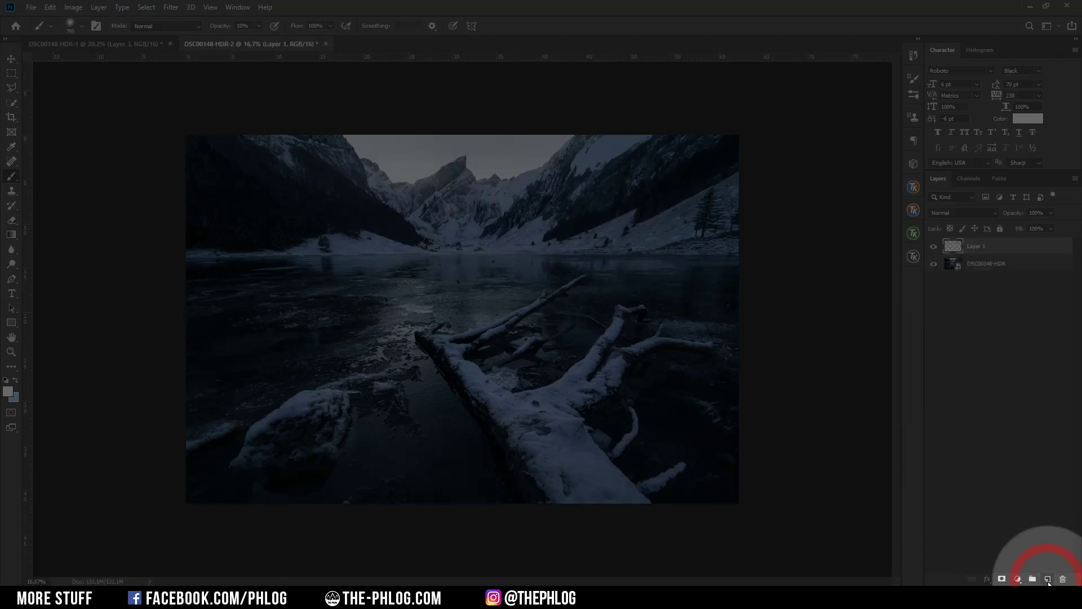
pyautogui.click(992, 214)
pyautogui.click(941, 366)
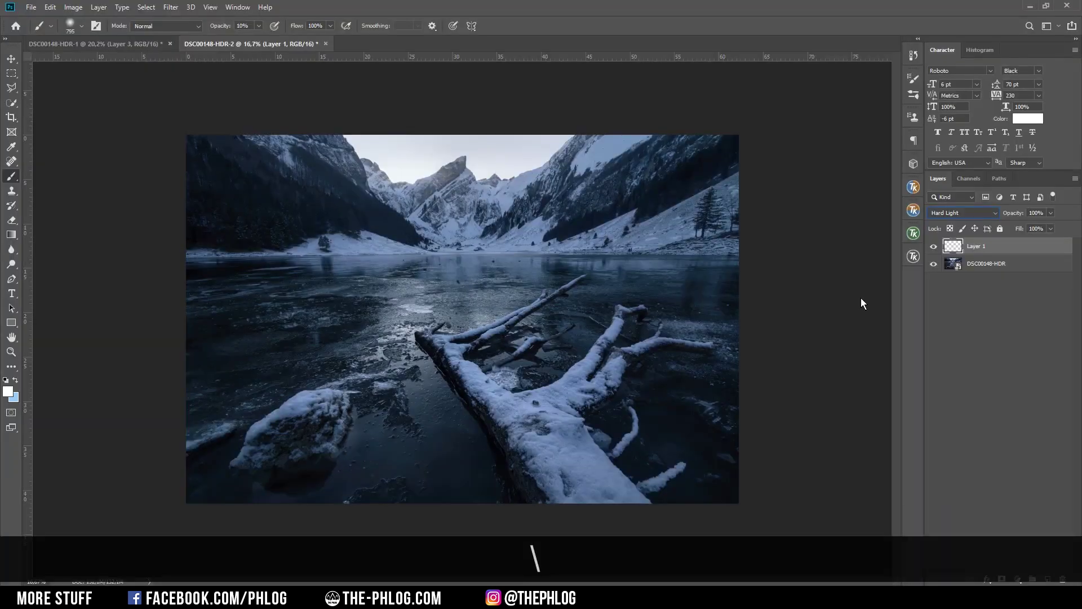
# Step: Set the Brush foreground colour to pale cream #fff8e0 and enlarge the brush
pyautogui.press('b')
pyautogui.click(8, 391)
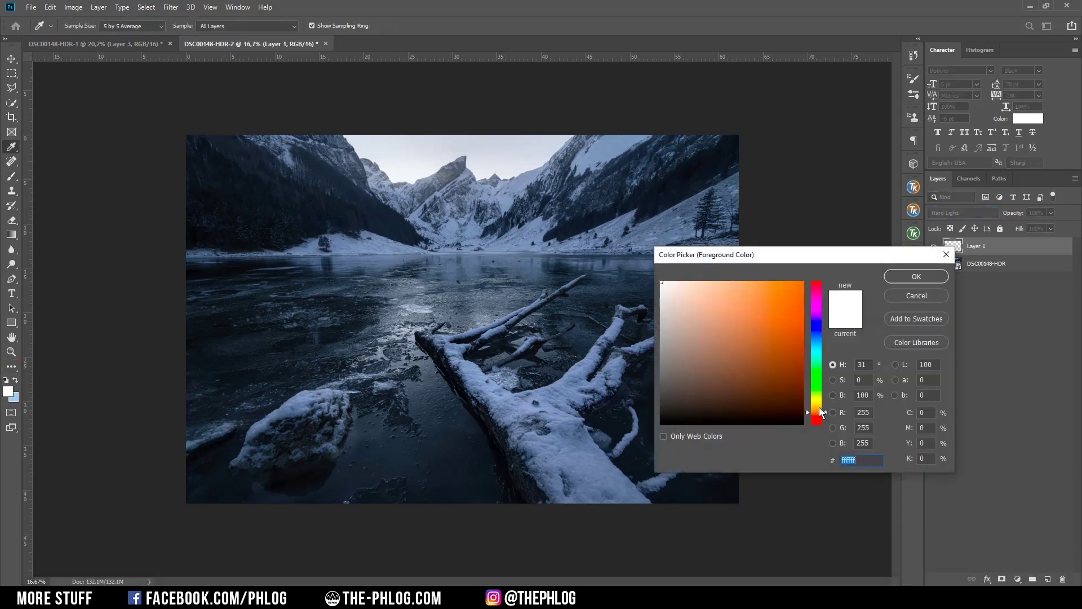
pyautogui.moveTo(817, 411); pyautogui.dragTo(817, 405)
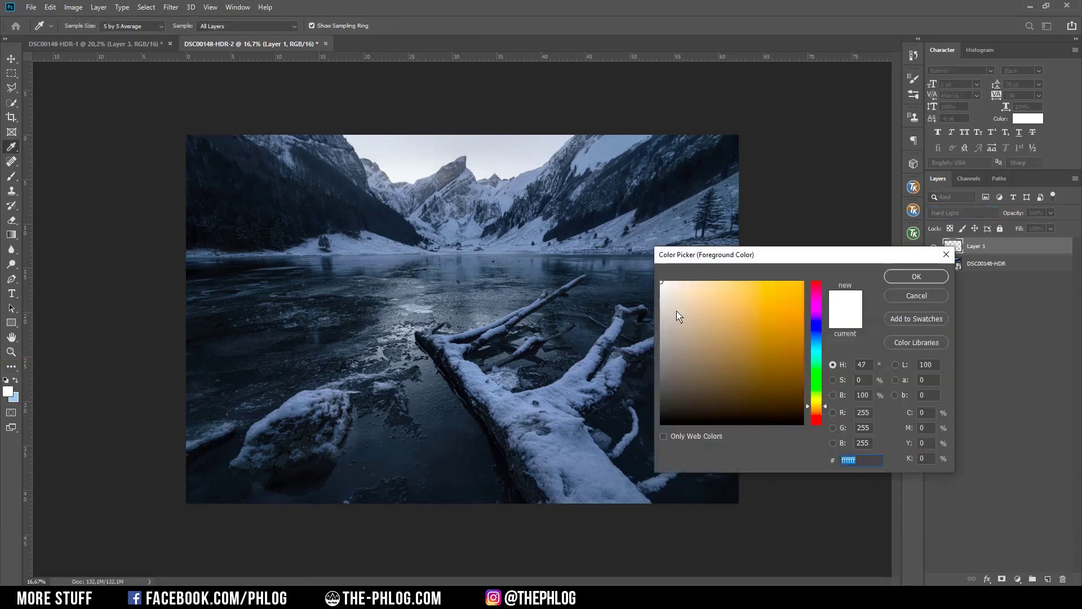
pyautogui.click(678, 281)
pyautogui.press('Return')
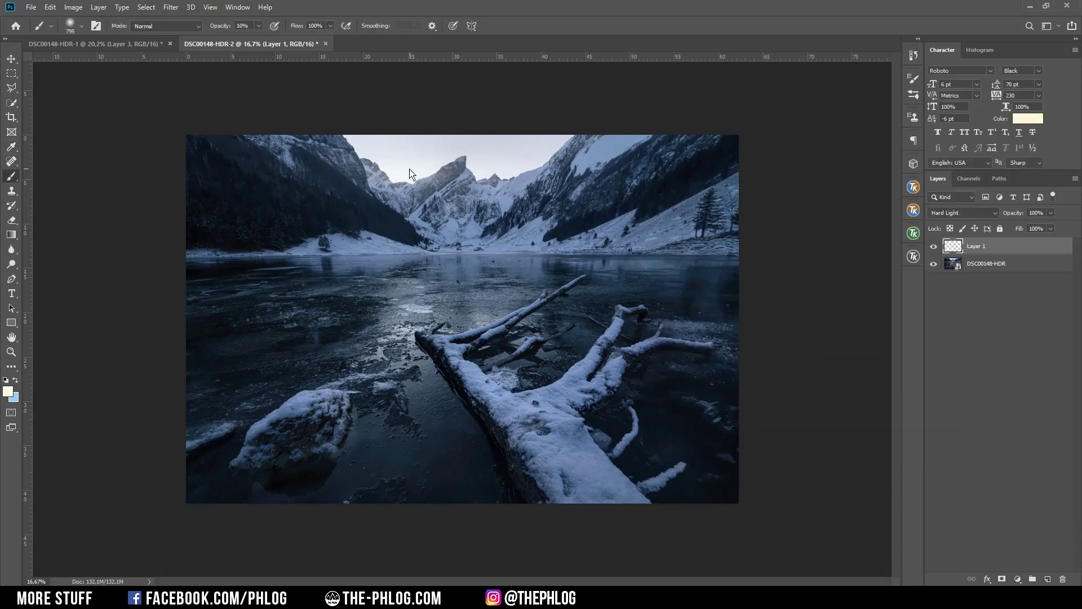
pyautogui.press('\\')
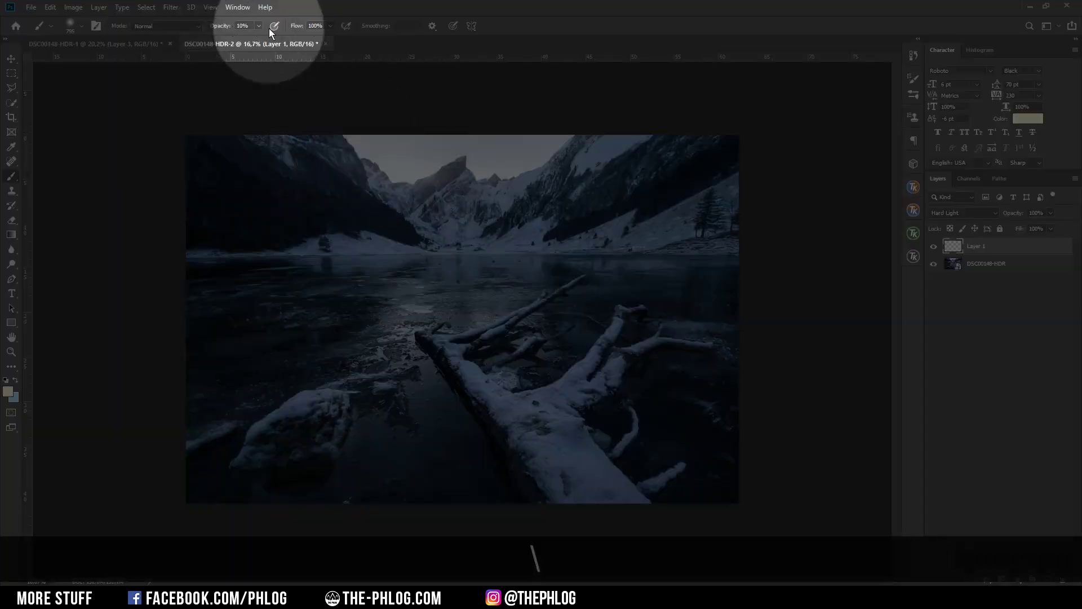
pyautogui.press('\\')
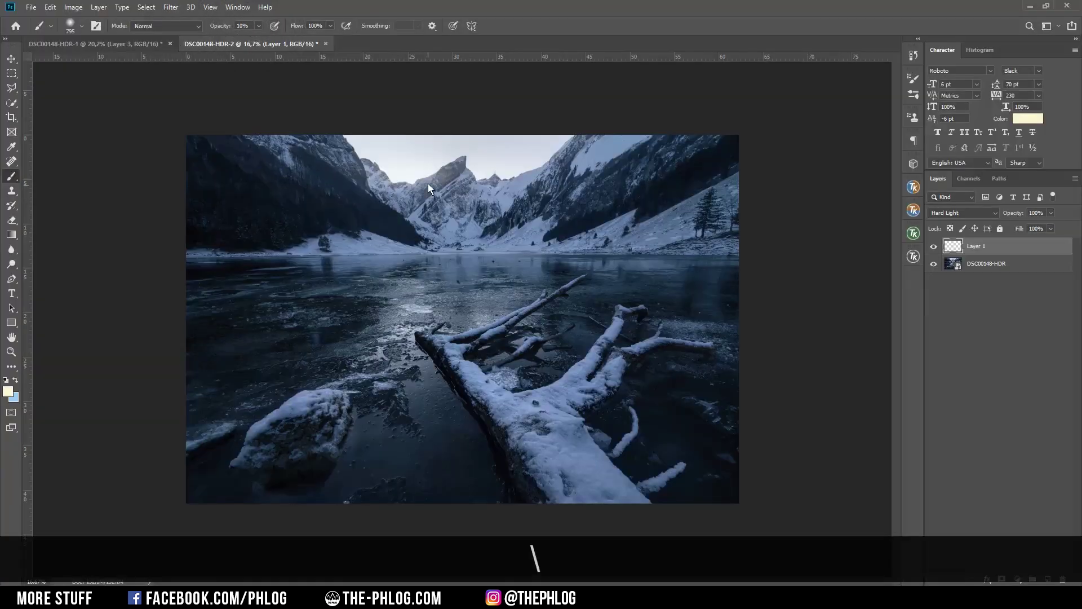
pyautogui.moveTo(427, 184)
pyautogui.mouseDown()
pyautogui.moveTo(445, 183)
pyautogui.moveTo(398, 174)
pyautogui.mouseUp()
pyautogui.keyDown('alt'); pyautogui.scroll(4, 400, 171); pyautogui.keyUp('alt')
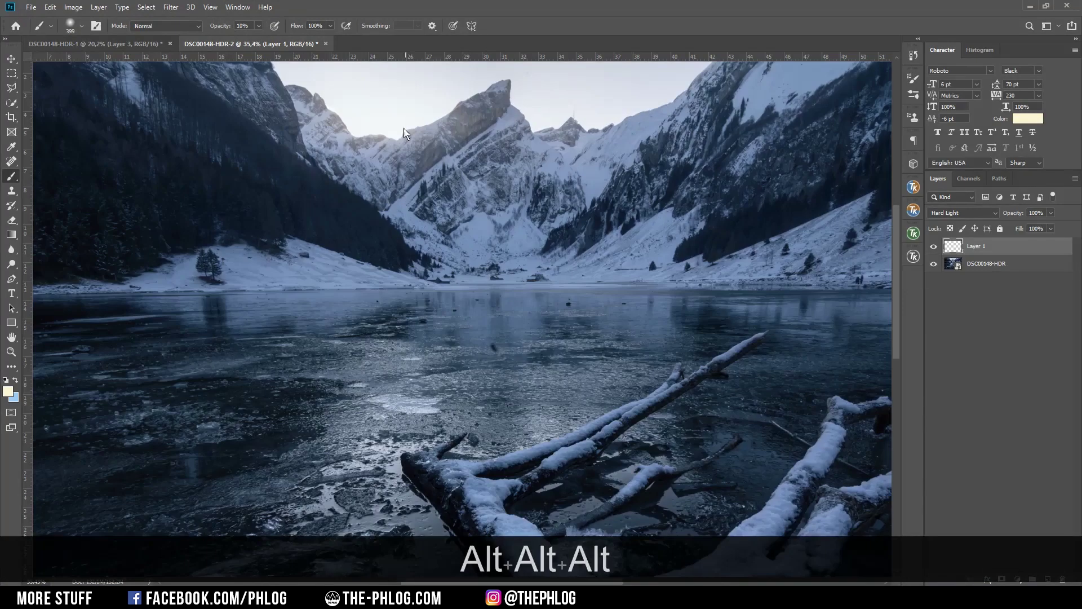
pyautogui.keyDown('alt'); pyautogui.scroll(-5, 404, 132); pyautogui.keyUp('alt')
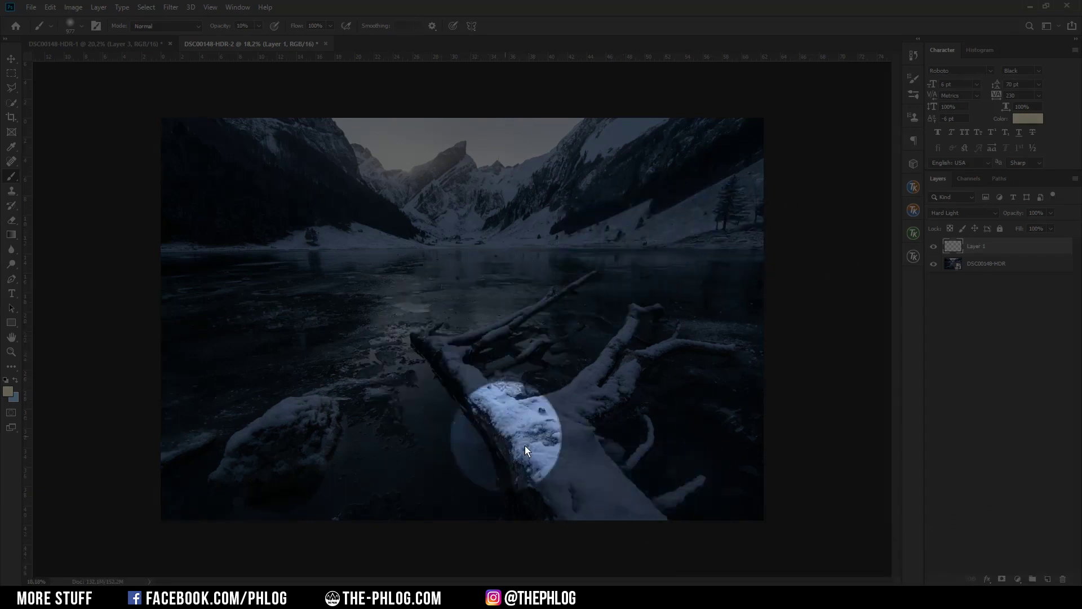
# Step: Add Layer 2 in Overlay blend mode and set the foreground colour to white
pyautogui.click(1046, 576)
pyautogui.click(970, 211)
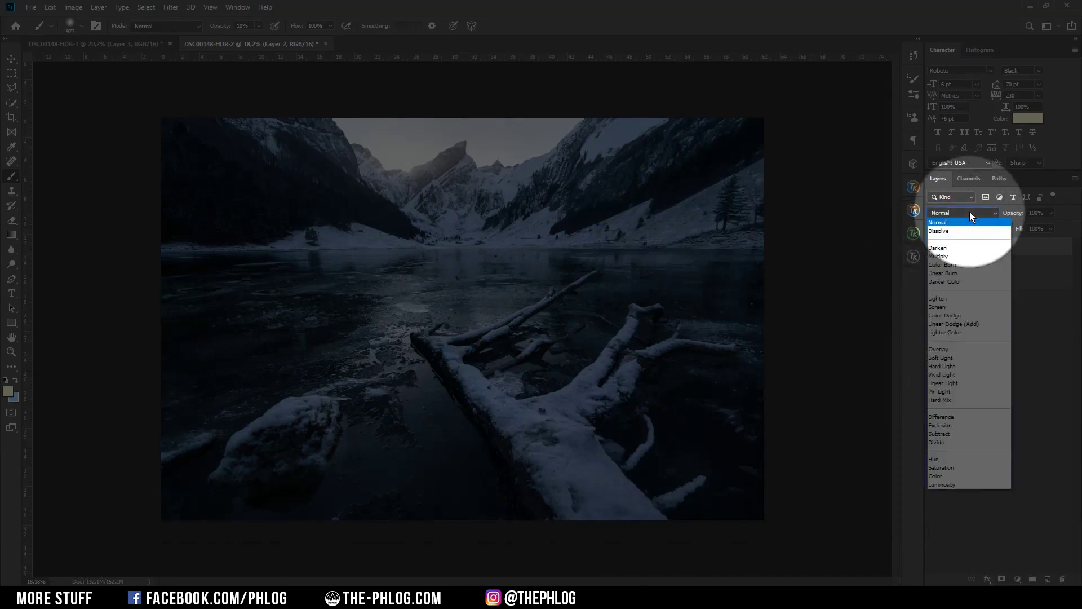
pyautogui.click(958, 353)
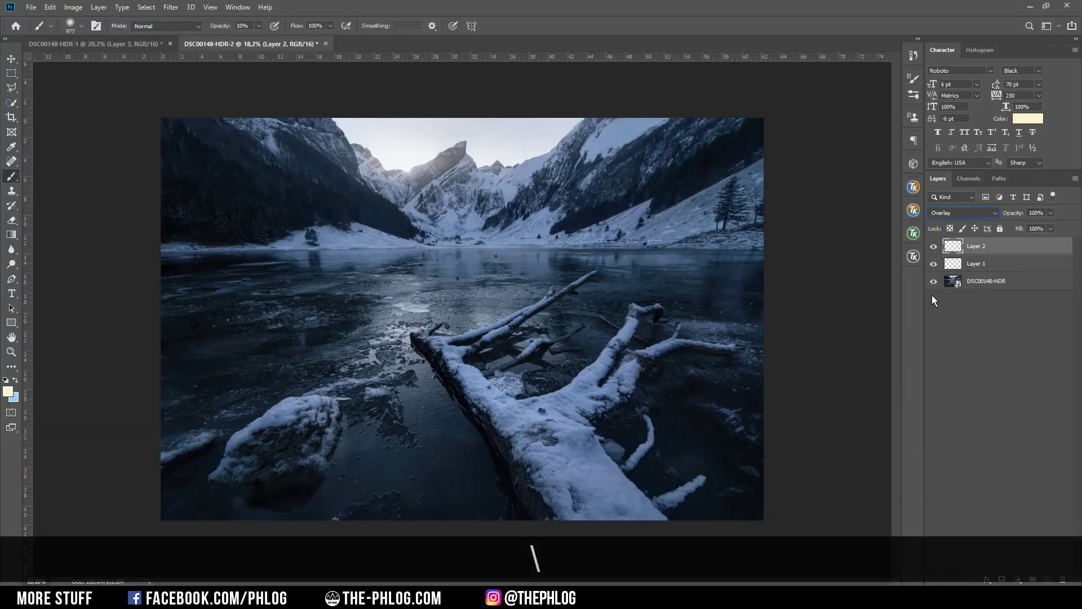
pyautogui.click(7, 388)
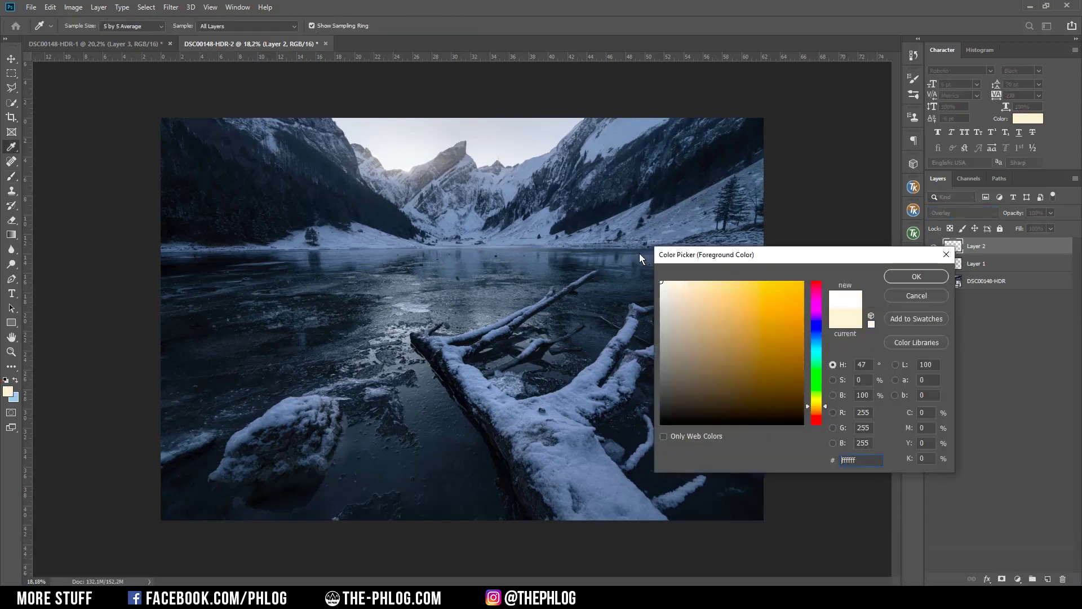
pyautogui.click(916, 276)
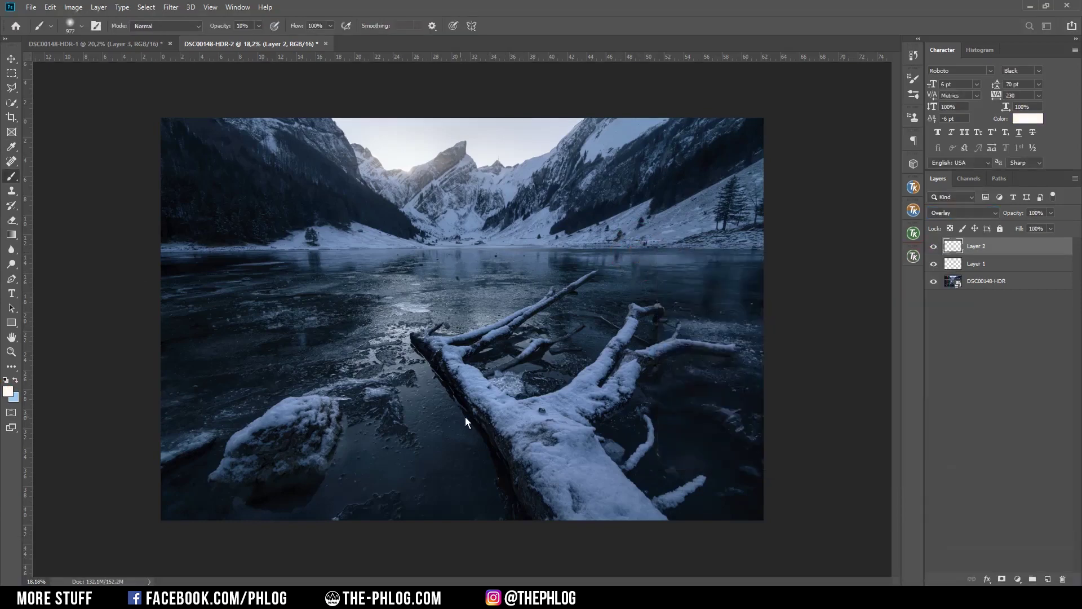
# Step: Paint soft white brightening strokes on the ice along the snowy log, undoing unwanted strokes
pyautogui.scroll(3, 317, 379)
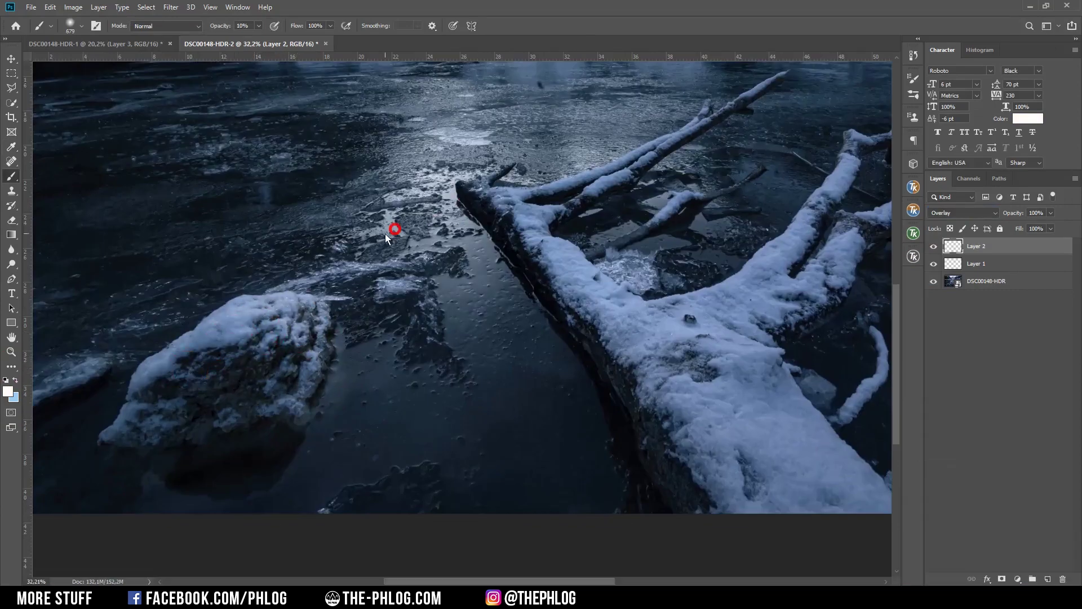
pyautogui.moveTo(816, 268); pyautogui.dragTo(716, 213)
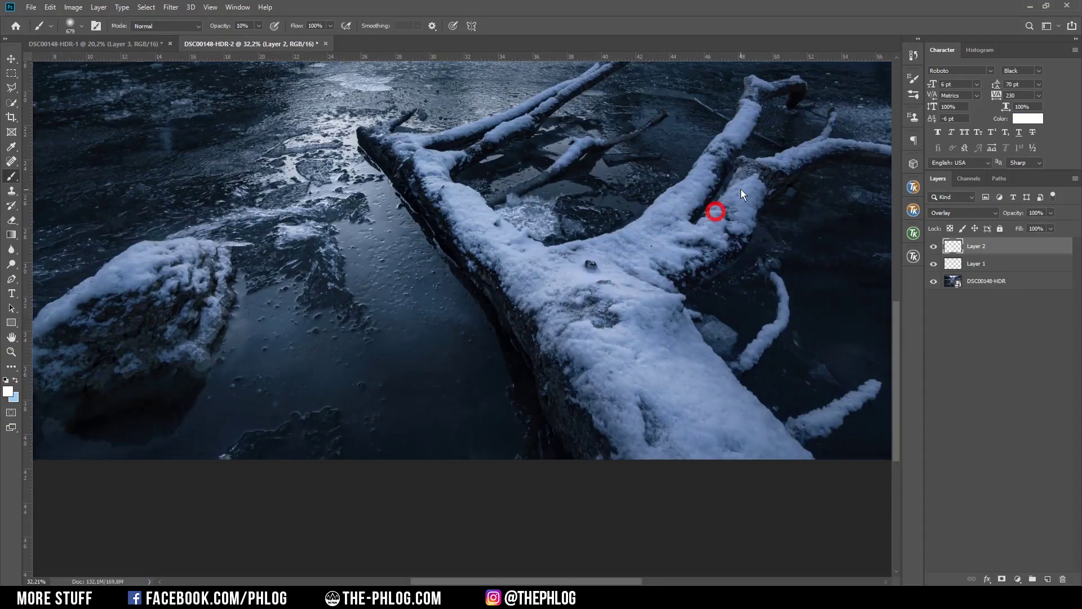
pyautogui.moveTo(641, 310); pyautogui.dragTo(609, 309)
pyautogui.click(345, 137)
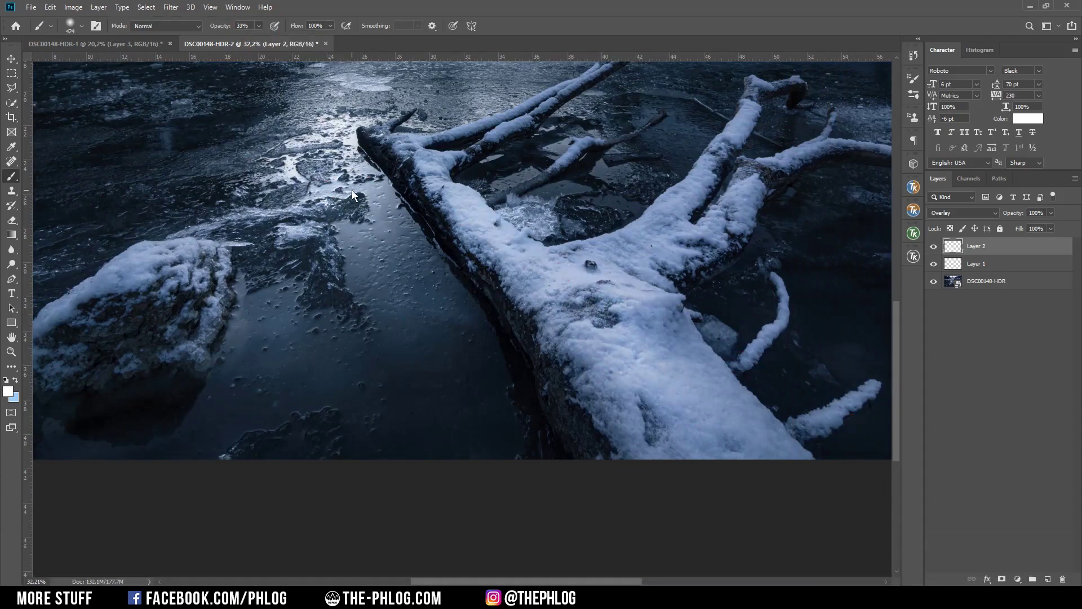
pyautogui.keyDown('alt'); pyautogui.rightClick(418, 345); pyautogui.keyUp('alt')
pyautogui.keyDown('alt'); pyautogui.scroll(-2, 512, 292); pyautogui.keyUp('alt')
pyautogui.keyDown('alt'); pyautogui.scroll(1, 512, 292); pyautogui.keyUp('alt')
pyautogui.keyDown('alt'); pyautogui.scroll(-1, 663, 398); pyautogui.keyUp('alt')
pyautogui.keyDown('alt'); pyautogui.rightClick(729, 522); pyautogui.keyUp('alt')
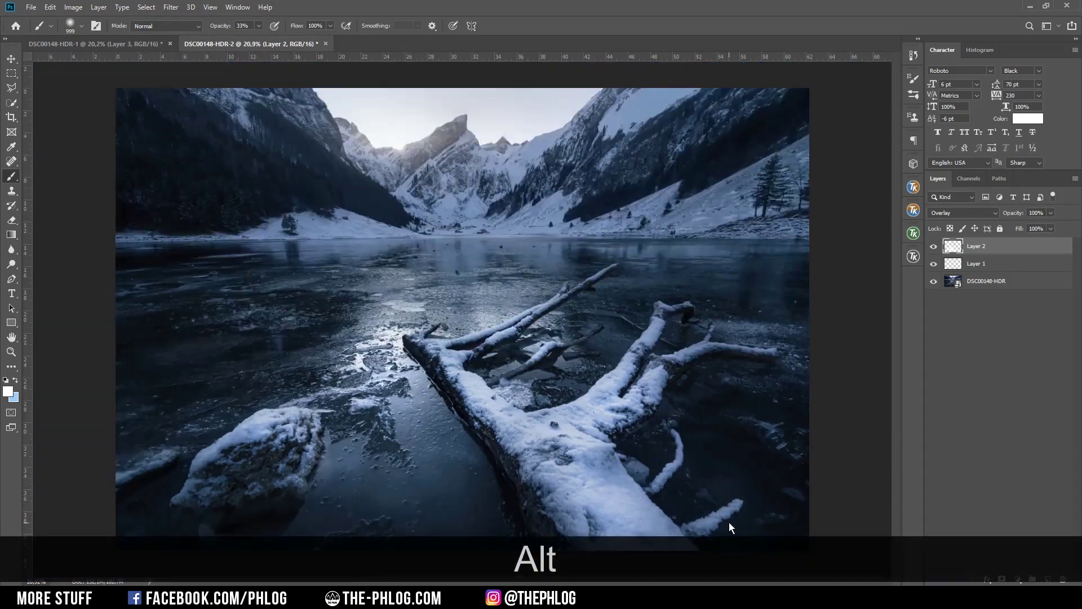
pyautogui.click(285, 338)
pyautogui.hotkey('ctrl', 'z')
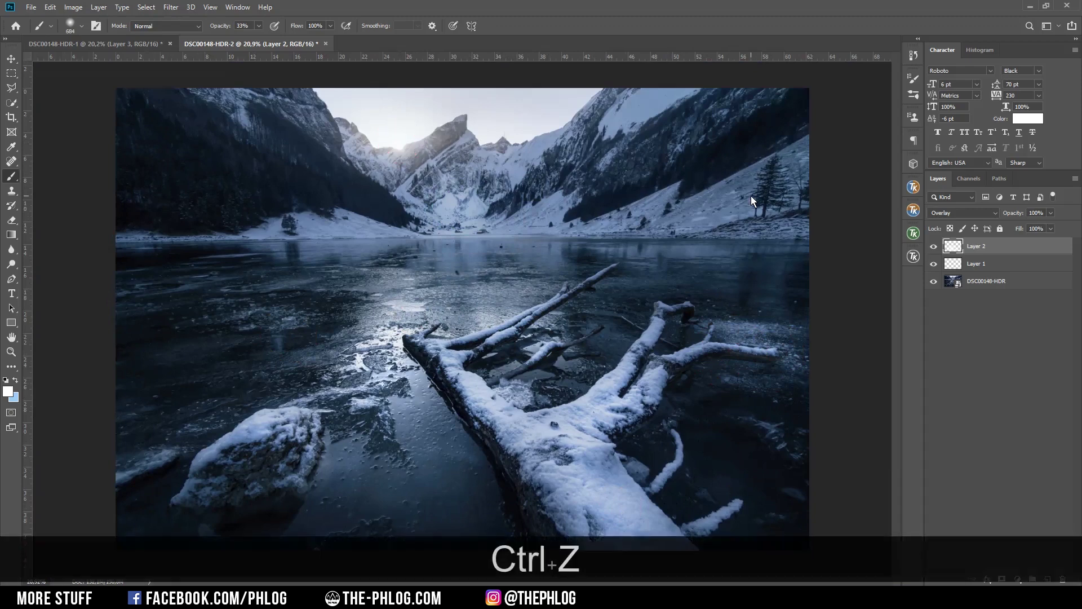
pyautogui.keyDown('alt'); pyautogui.click(405, 150); pyautogui.keyUp('alt')
pyautogui.hotkey('ctrl', 'z')
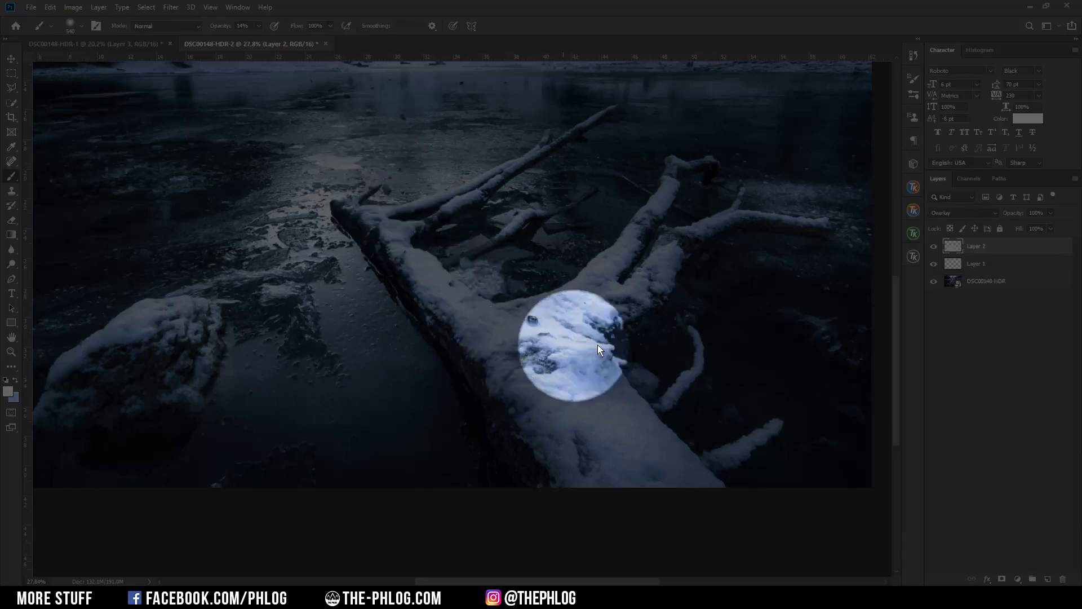
# Step: Add a white layer mask to Layer 2 and toggle its mask overlay to compare
pyautogui.click(1003, 580)
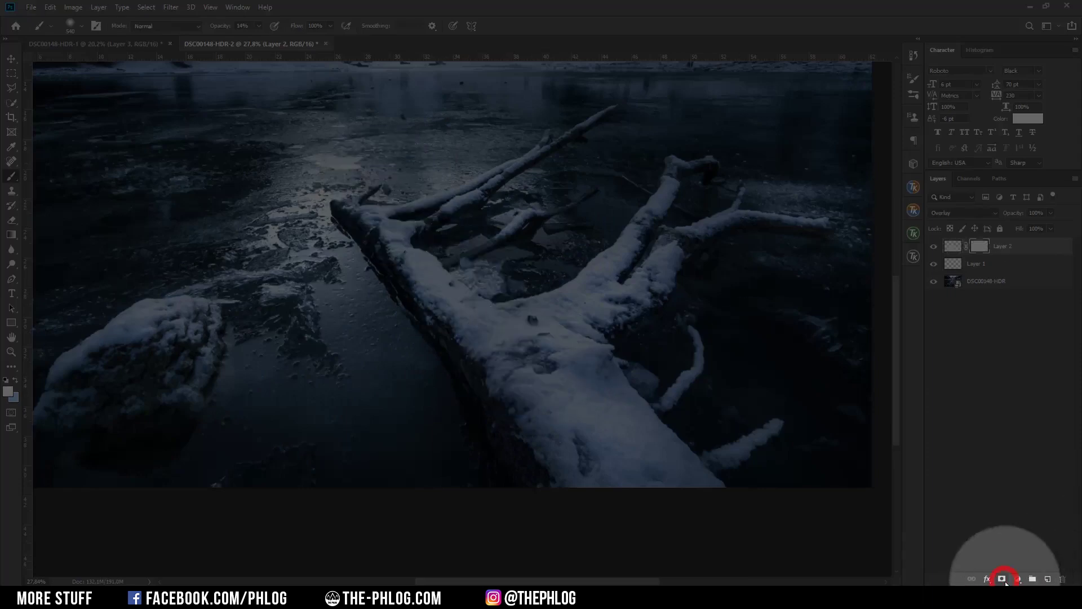
pyautogui.press('\\')
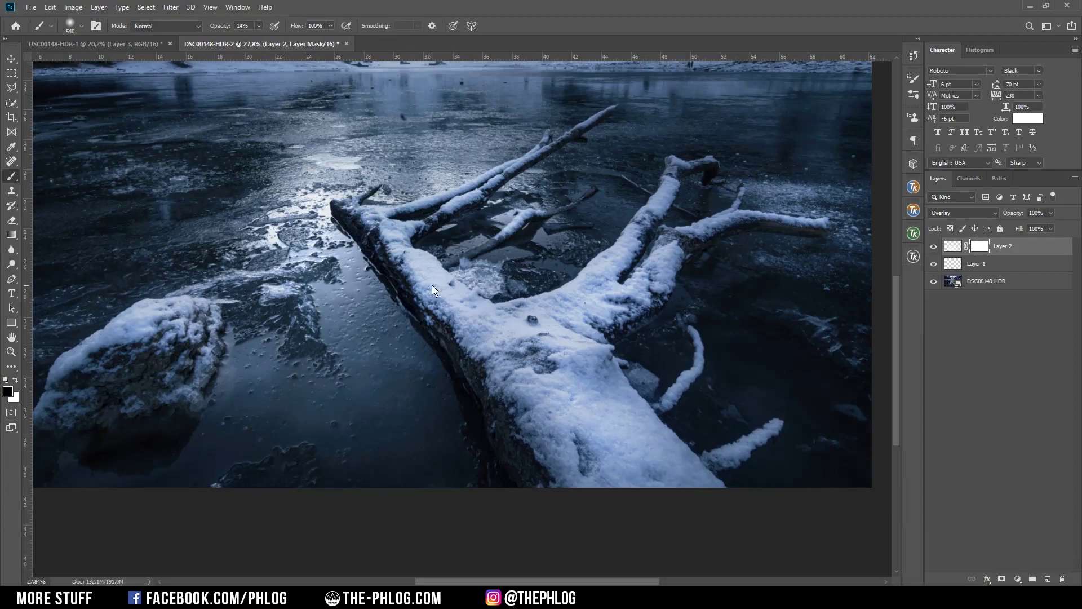
pyautogui.scroll(3, 433, 290)
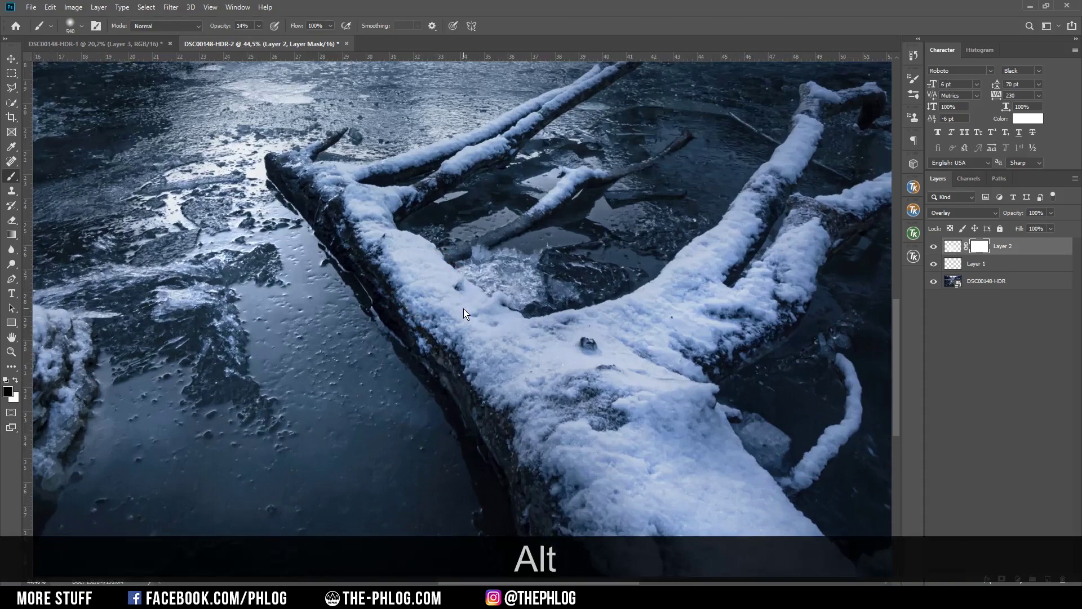
pyautogui.click(490, 338)
pyautogui.click(442, 289)
pyautogui.scroll(-3, 539, 385)
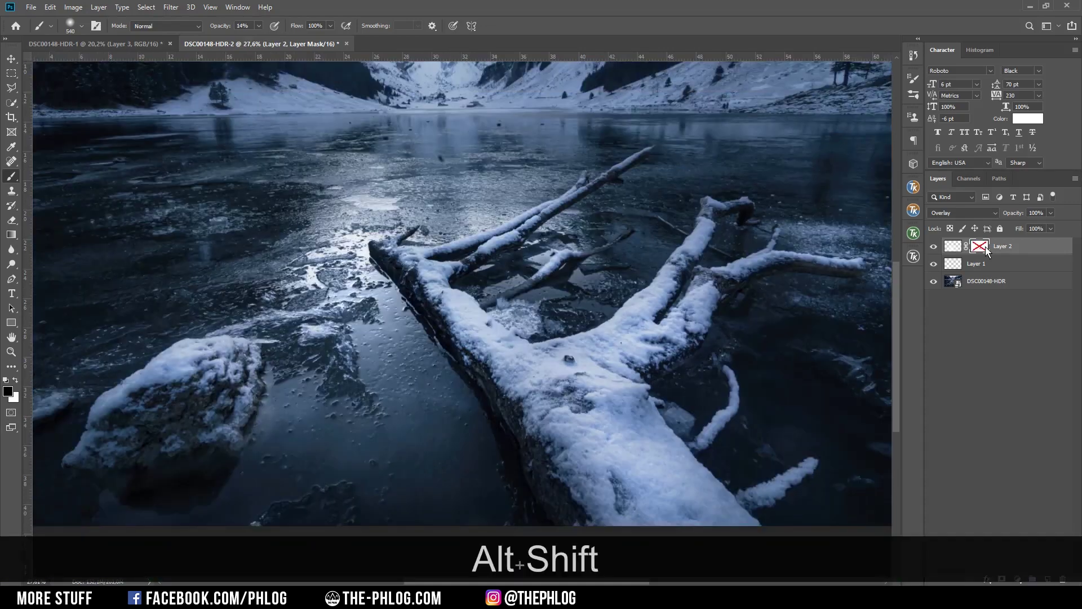
pyautogui.scroll(-1, 702, 258)
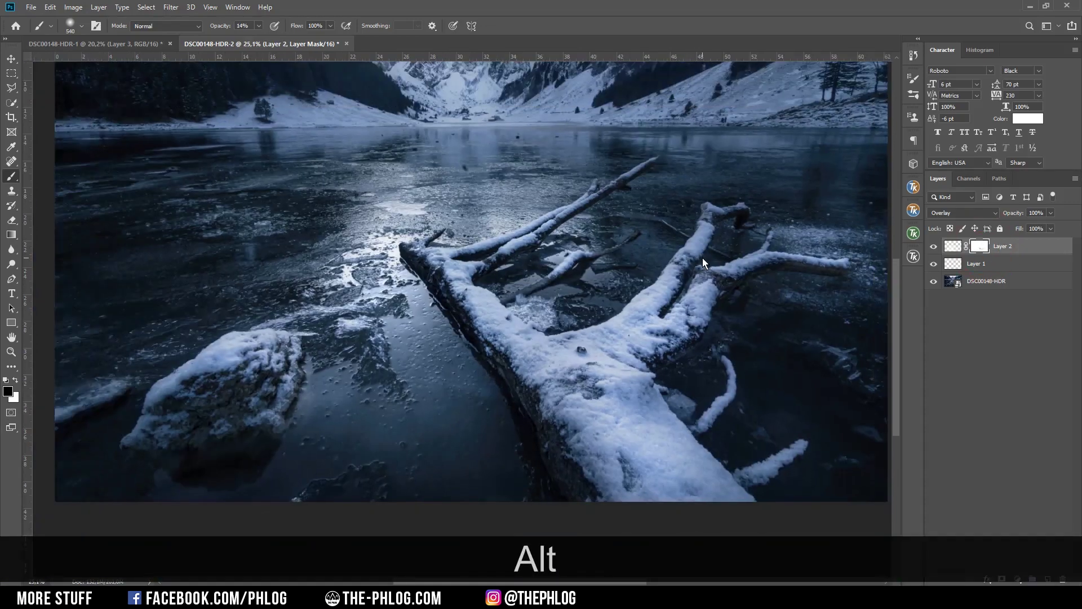
pyautogui.scroll(-1, 594, 461)
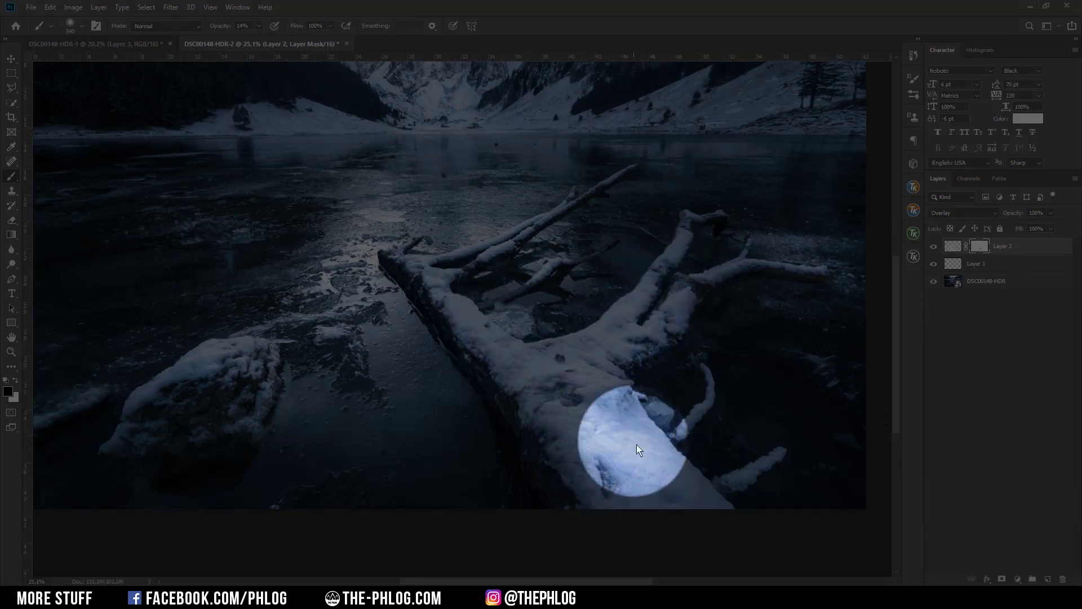
# Step: Add a Vibrance 1 adjustment layer above Layer 2 with Vibrance at -37, then select its mask
pyautogui.click(1017, 579)
pyautogui.click(1018, 466)
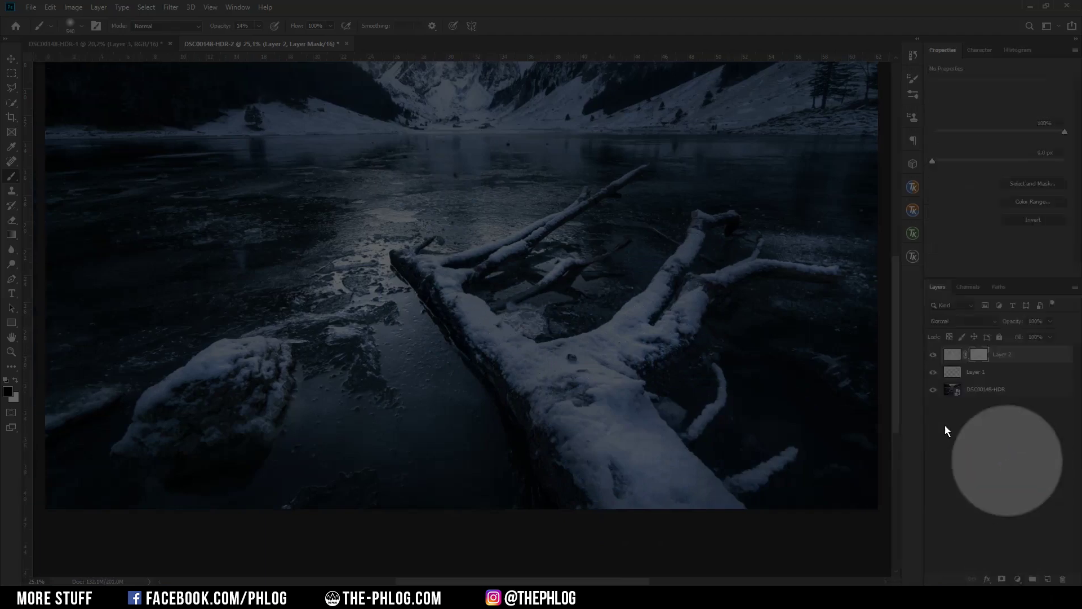
pyautogui.moveTo(996, 99); pyautogui.dragTo(974, 99)
pyautogui.scroll(-2, 550, 253)
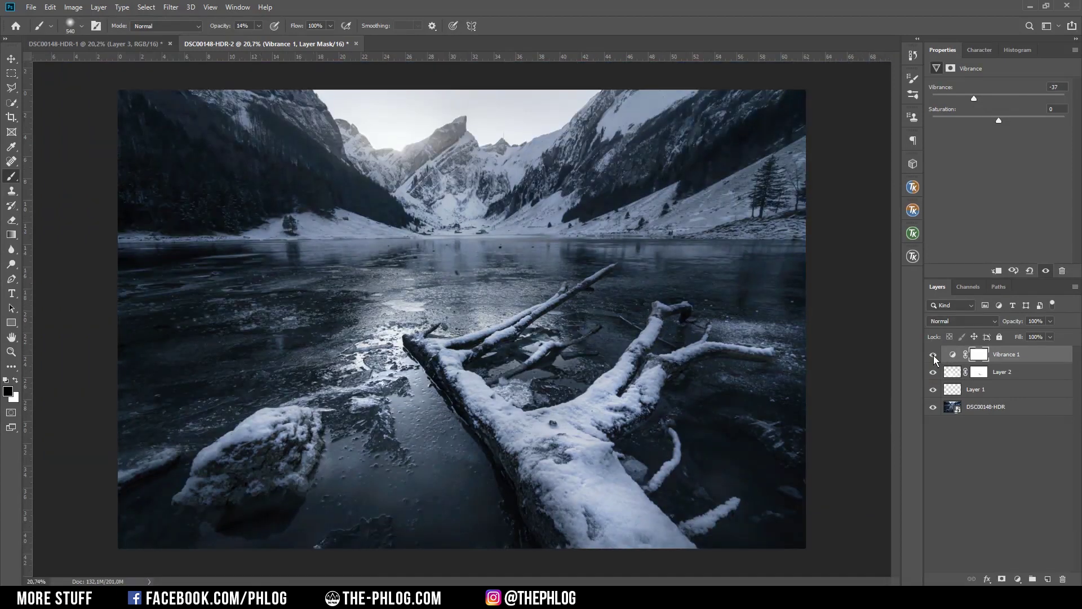
pyautogui.click(986, 358)
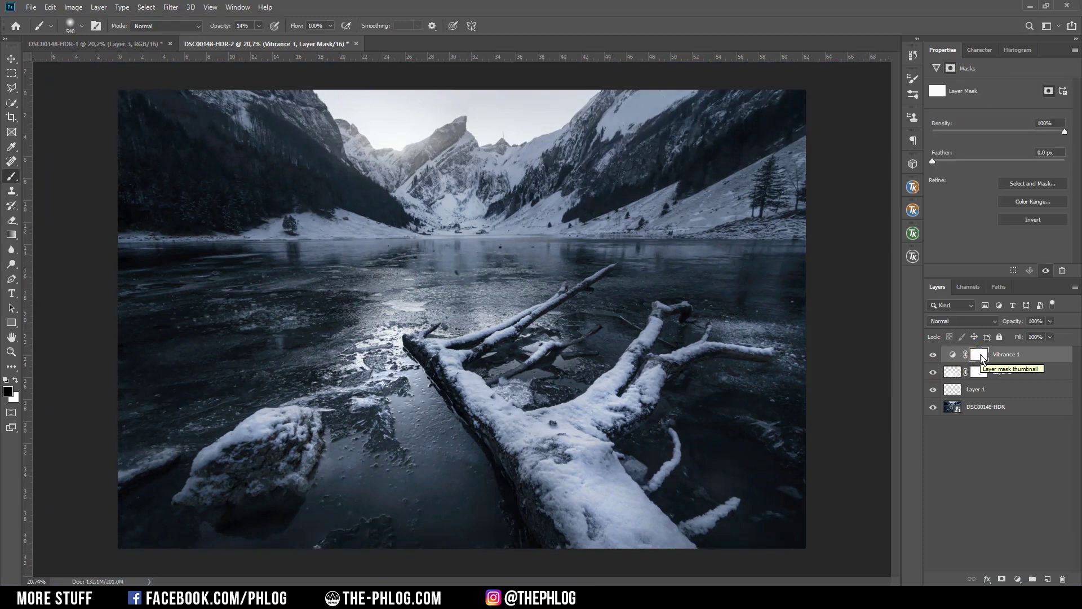
# Step: Fill the Vibrance 1 layer mask with black
pyautogui.hotkey('shift', 'F5')
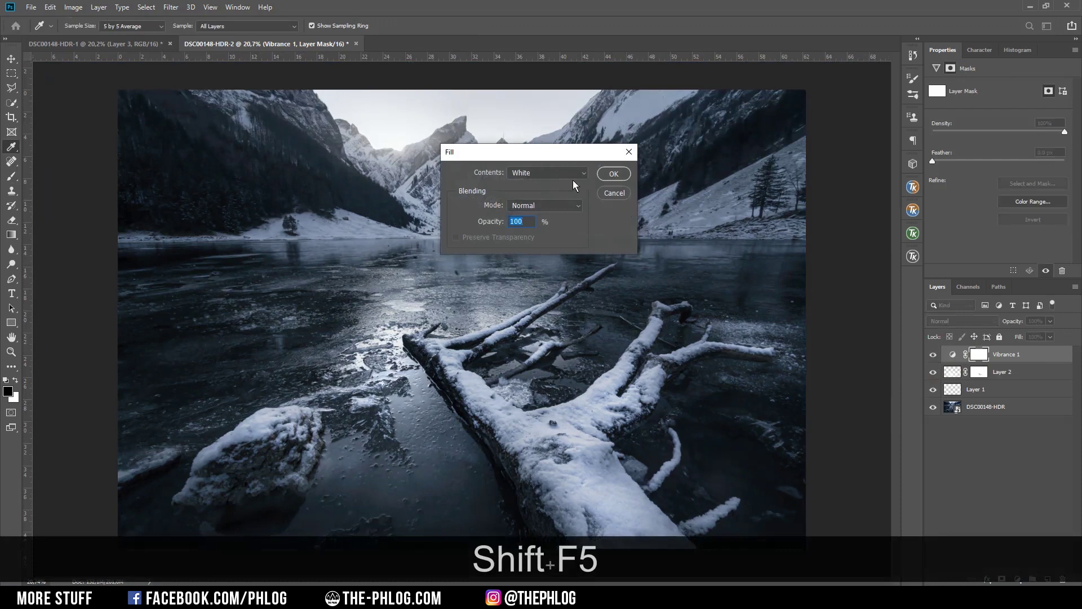
pyautogui.click(561, 174)
pyautogui.click(527, 260)
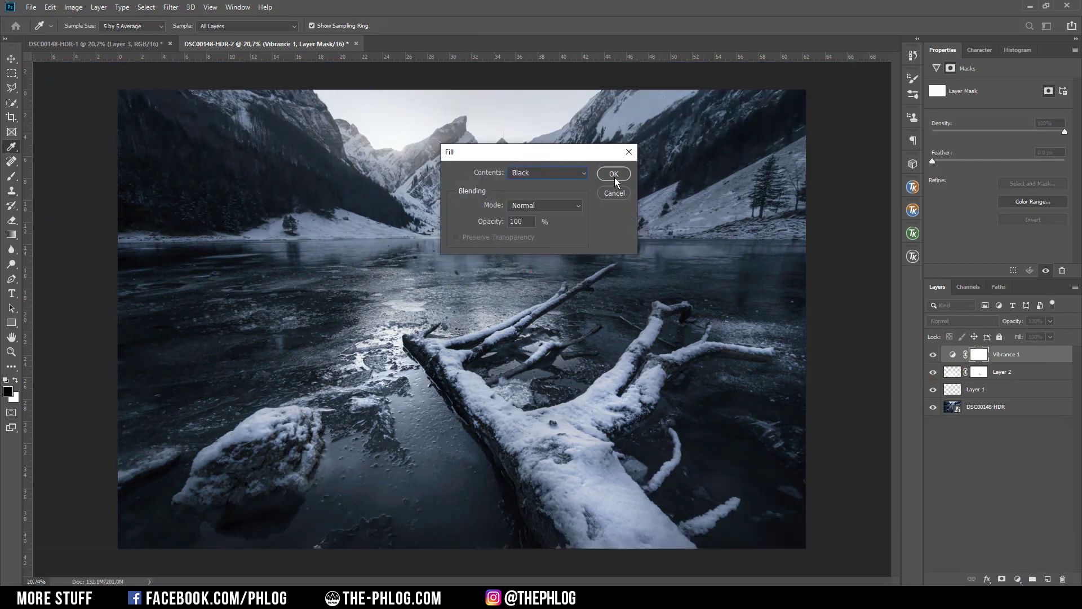
pyautogui.click(617, 175)
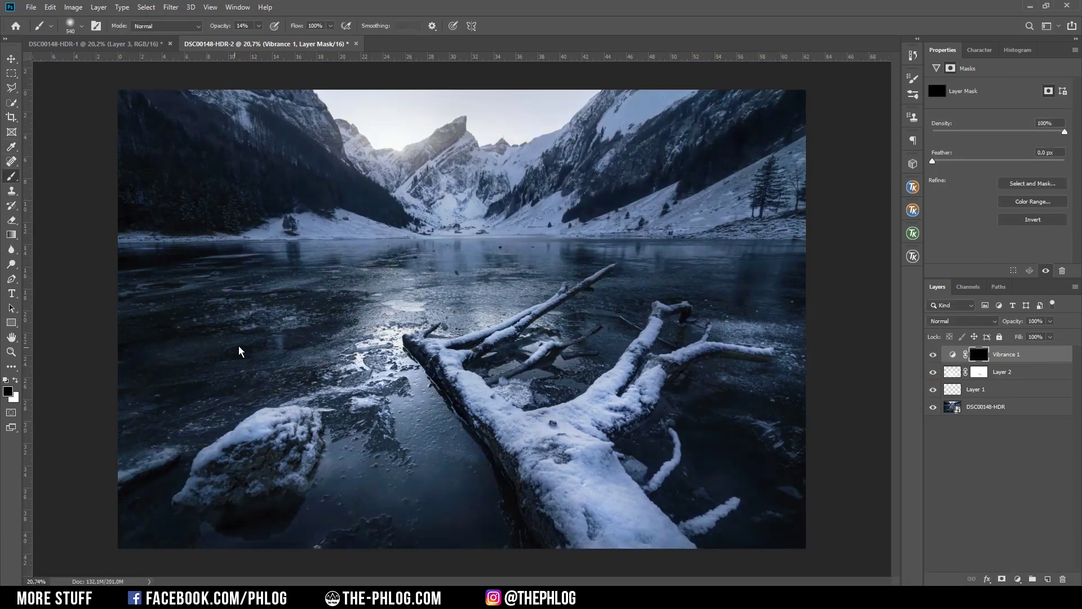
# Step: Paint white at full opacity with a roughly 363 px brush over the snowy log
pyautogui.press('b')
pyautogui.click(15, 382)
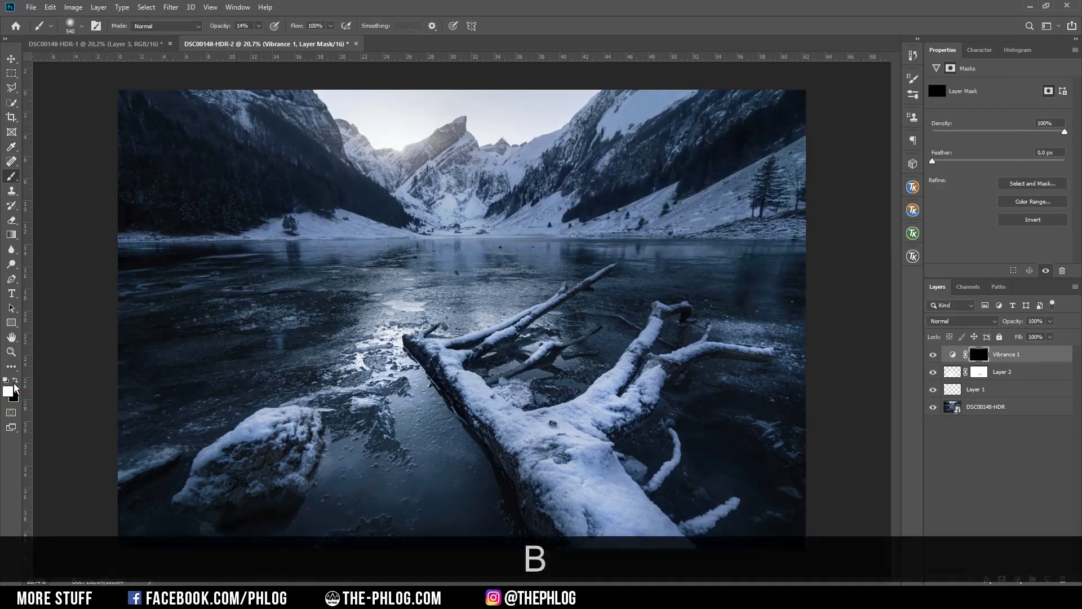
pyautogui.press('0')
pyautogui.scroll(4, 564, 459)
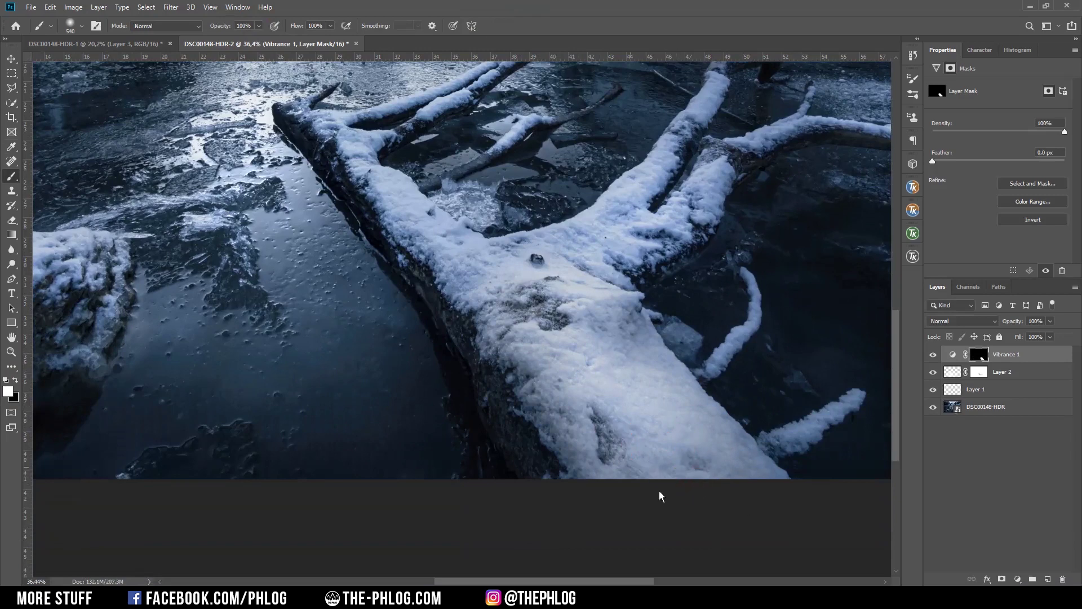
pyautogui.scroll(1, 523, 280)
pyautogui.keyDown('alt'); pyautogui.rightClick(502, 285); pyautogui.keyUp('alt')
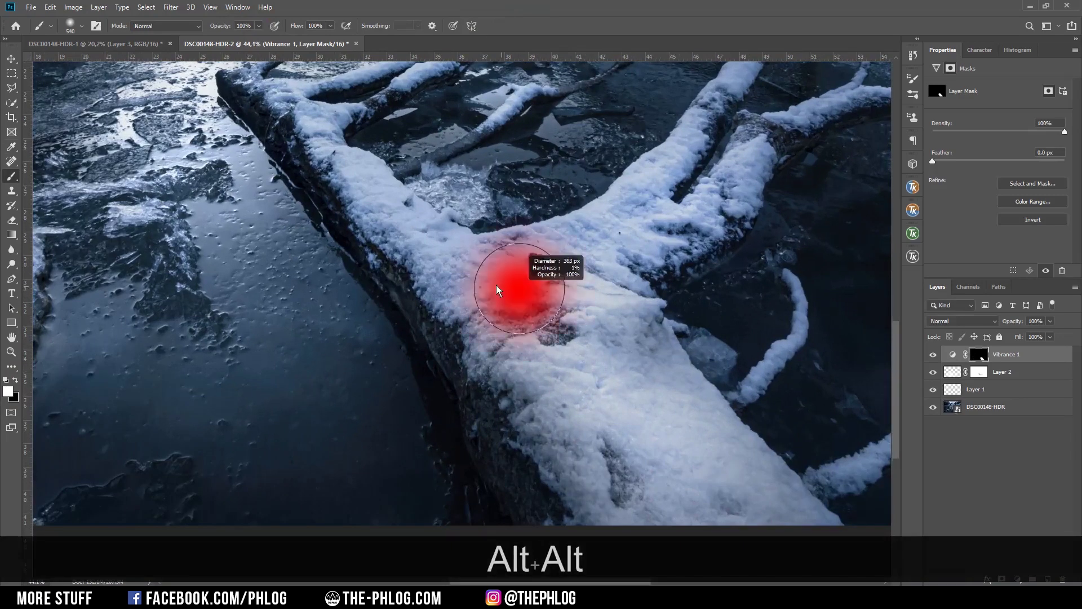
pyautogui.scroll(1, 501, 293)
pyautogui.scroll(-2, 502, 293)
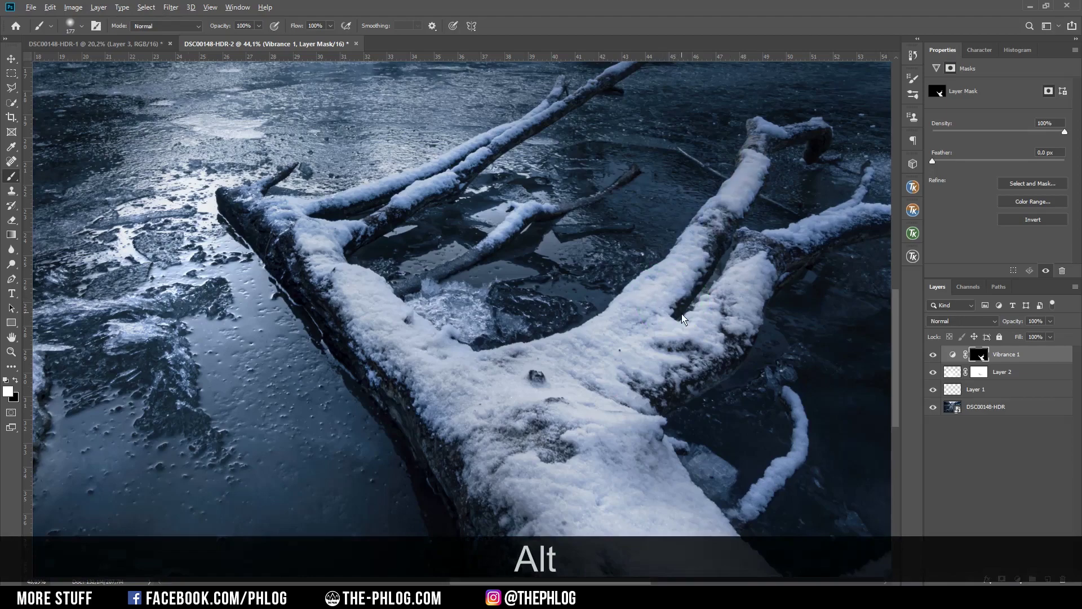
pyautogui.scroll(3, 542, 393)
# Step: Paint the thin branches with smaller brushes (about 177 px), then toggle Vibrance 1 to compare
pyautogui.keyDown('alt'); pyautogui.rightClick(543, 394); pyautogui.keyUp('alt')
pyautogui.hscroll(1, 659, 360)
pyautogui.hscroll(-6, 224, 310)
pyautogui.keyDown('alt'); pyautogui.rightClick(225, 310); pyautogui.keyUp('alt')
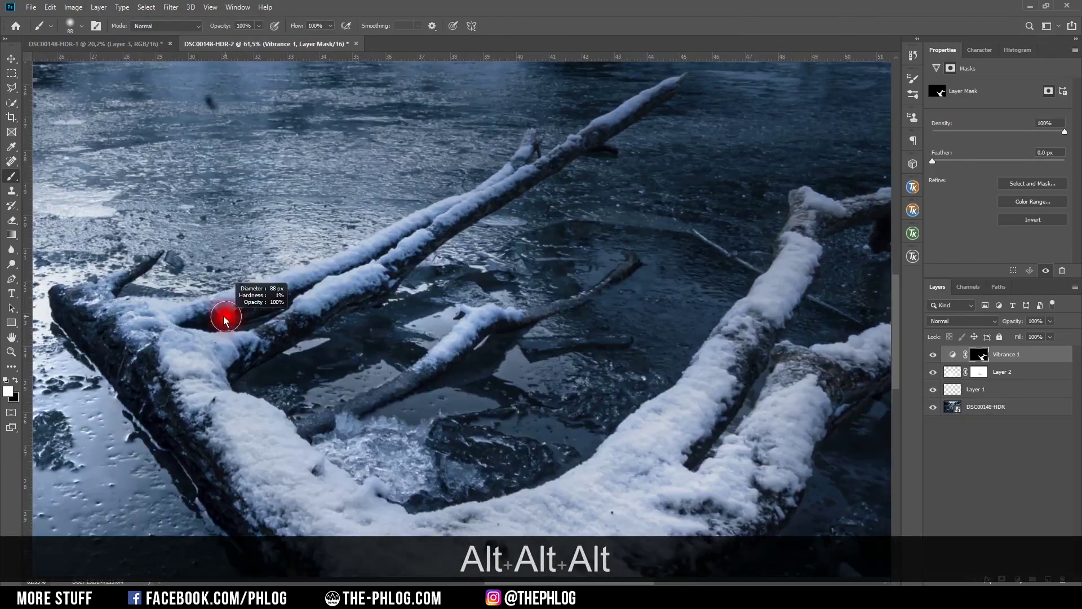
pyautogui.scroll(-3, 430, 369)
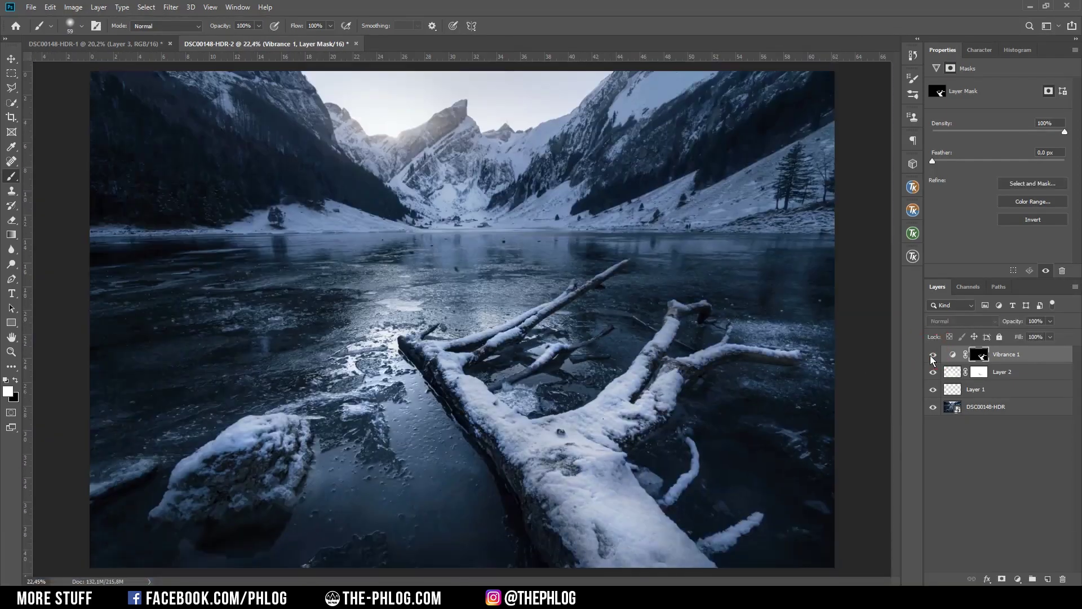
pyautogui.scroll(3, 677, 465)
pyautogui.keyDown('alt'); pyautogui.rightClick(678, 466); pyautogui.keyUp('alt')
pyautogui.scroll(-3, 603, 268)
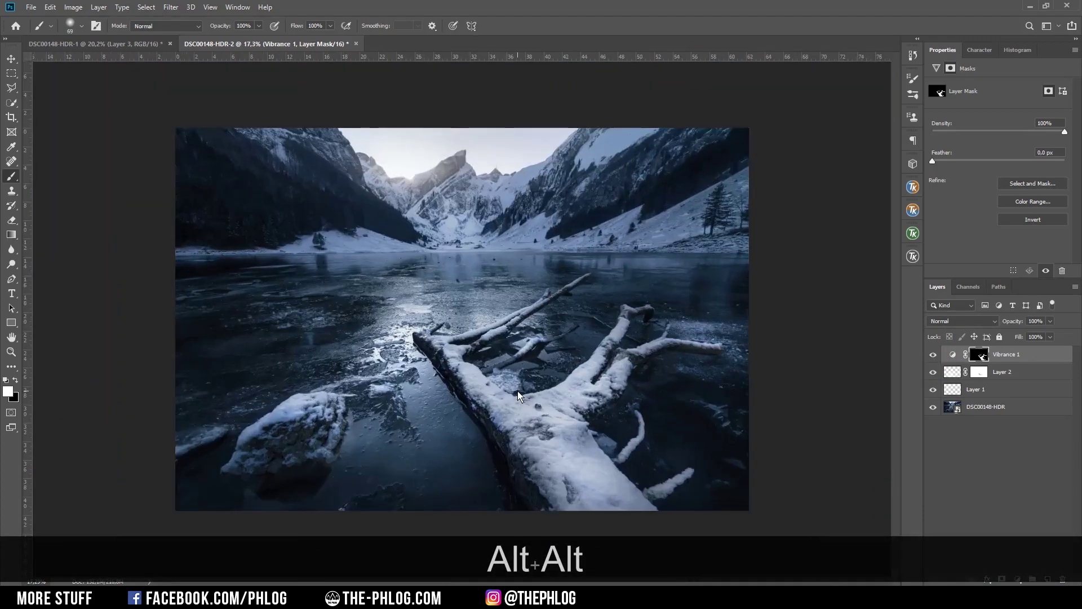
pyautogui.click(933, 354)
pyautogui.click(933, 354)
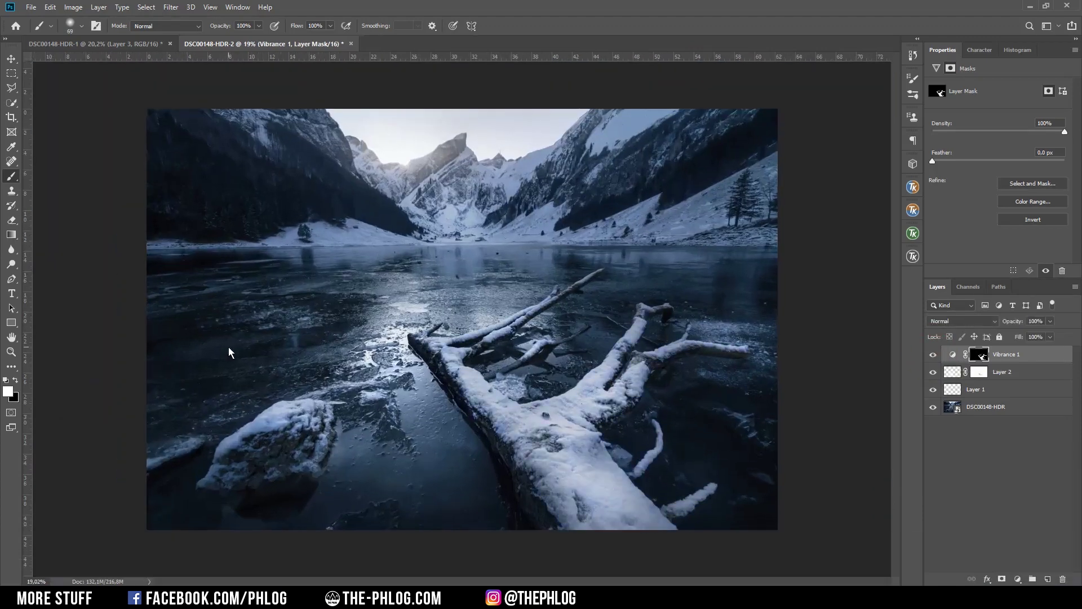
# Step: Merge all four layers with Ctrl+E and launch Nik Color Efex Pro 4
pyautogui.keyDown('shift'); pyautogui.click(995, 408); pyautogui.keyUp('shift')
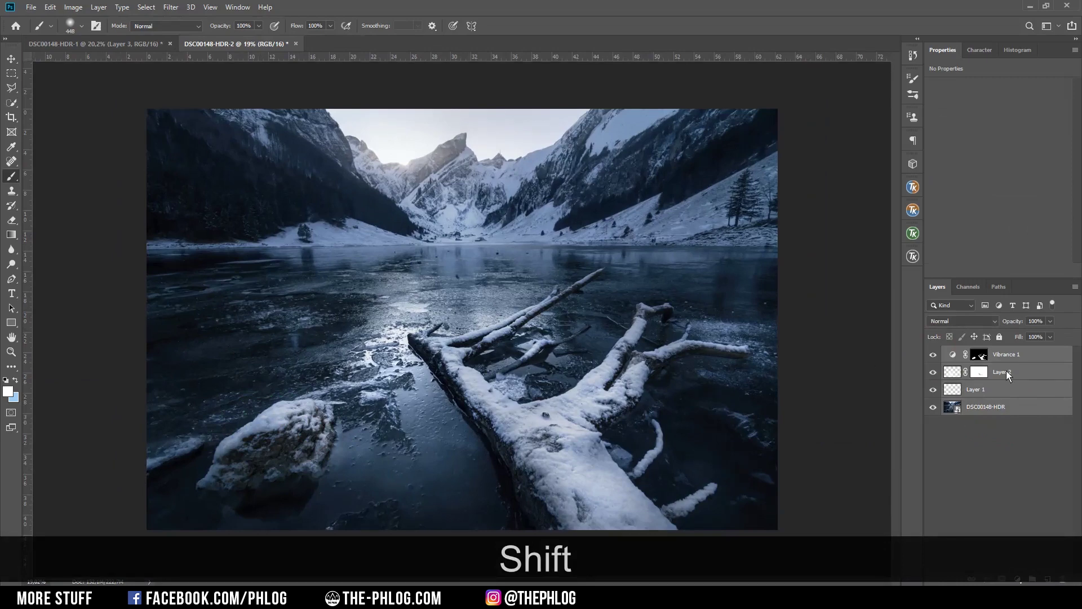
pyautogui.hotkey('ctrl', 'e')
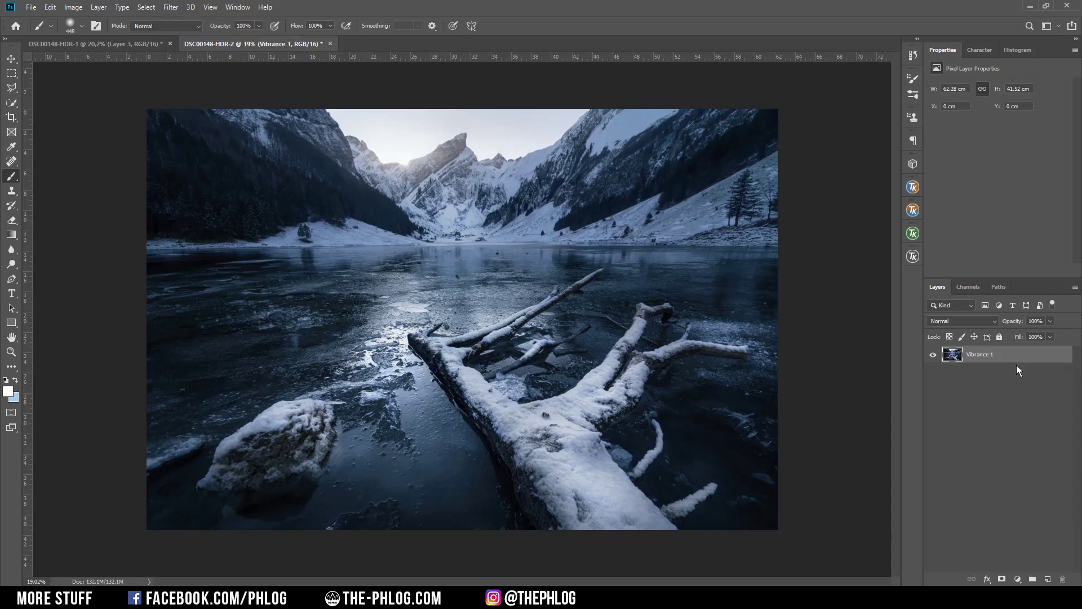
pyautogui.click(170, 7)
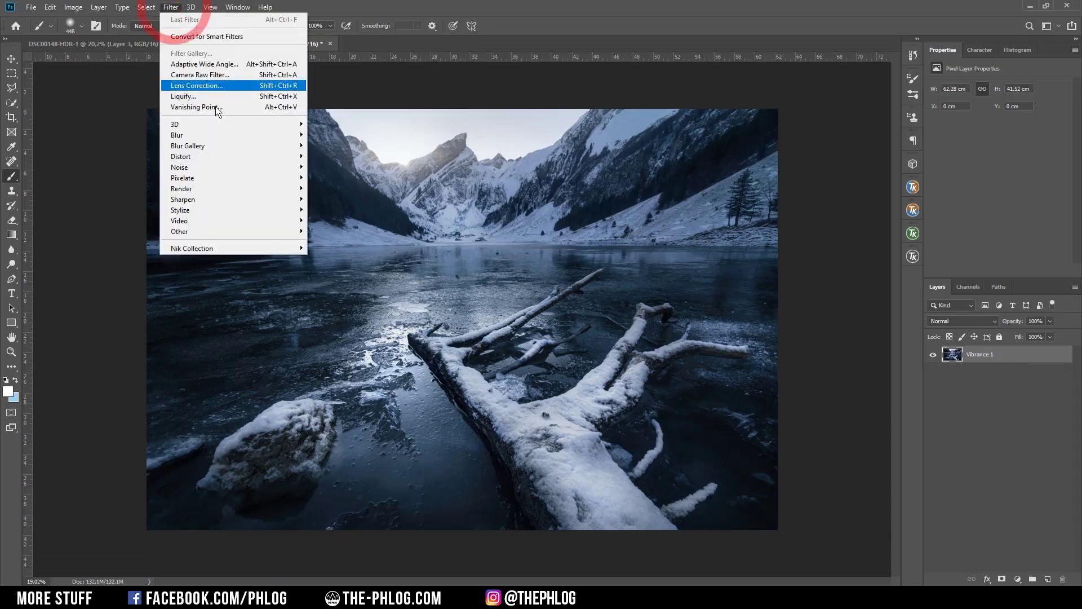
pyautogui.moveTo(258, 252)
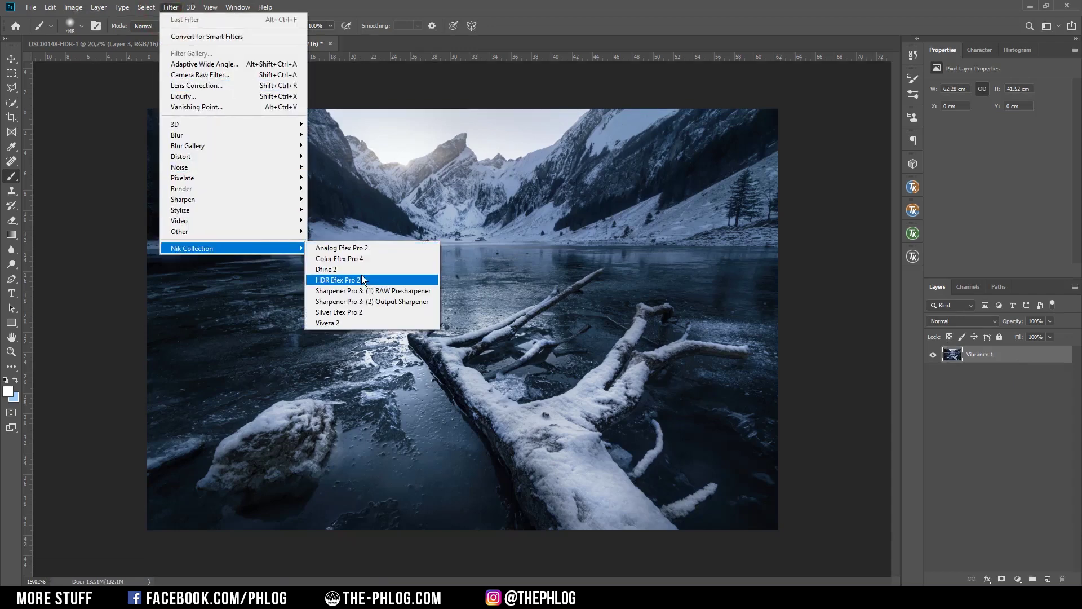
pyautogui.click(363, 259)
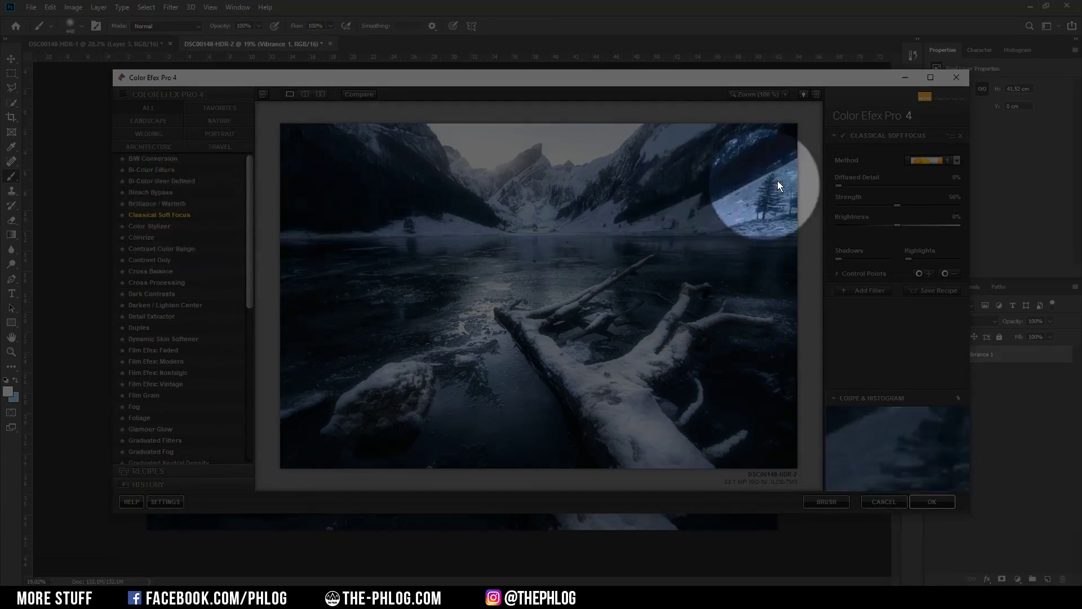
# Step: Apply Classical Soft Focus with its Method set to Soft Focus 3
pyautogui.click(956, 160)
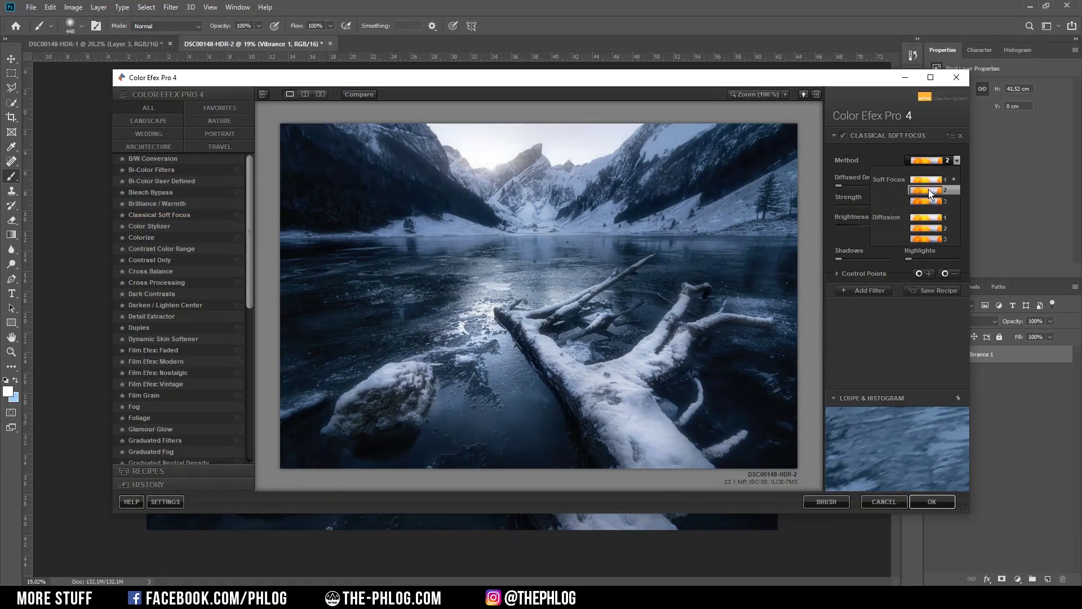
pyautogui.click(930, 201)
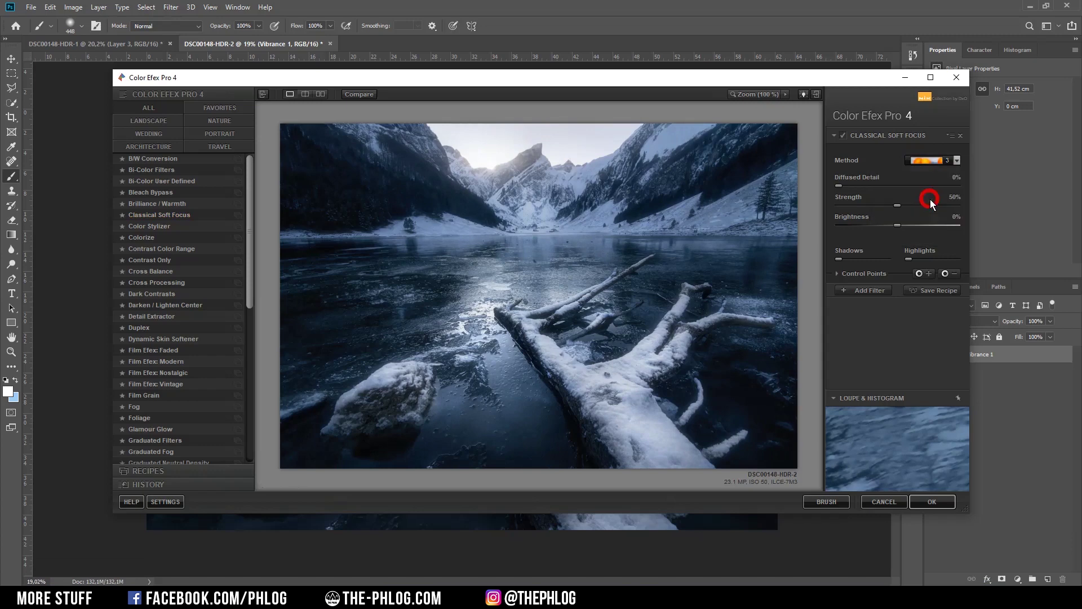
pyautogui.click(925, 504)
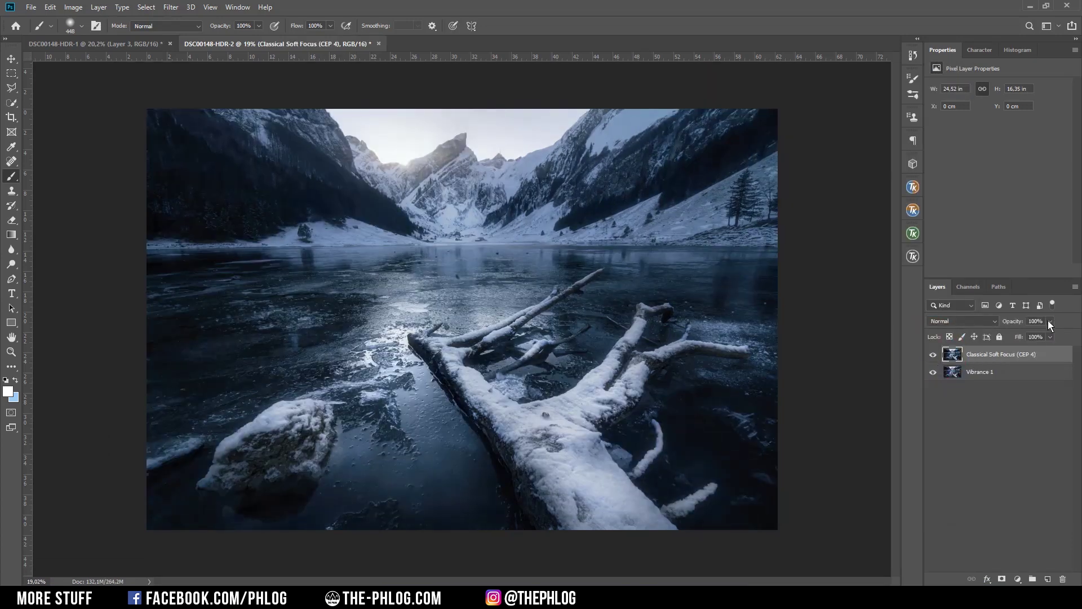
# Step: Lower the soft focus layer's opacity to 41% and compare with it hidden
pyautogui.click(1049, 321)
pyautogui.moveTo(1025, 334); pyautogui.dragTo(1021, 333)
pyautogui.click(934, 355)
pyautogui.click(933, 355)
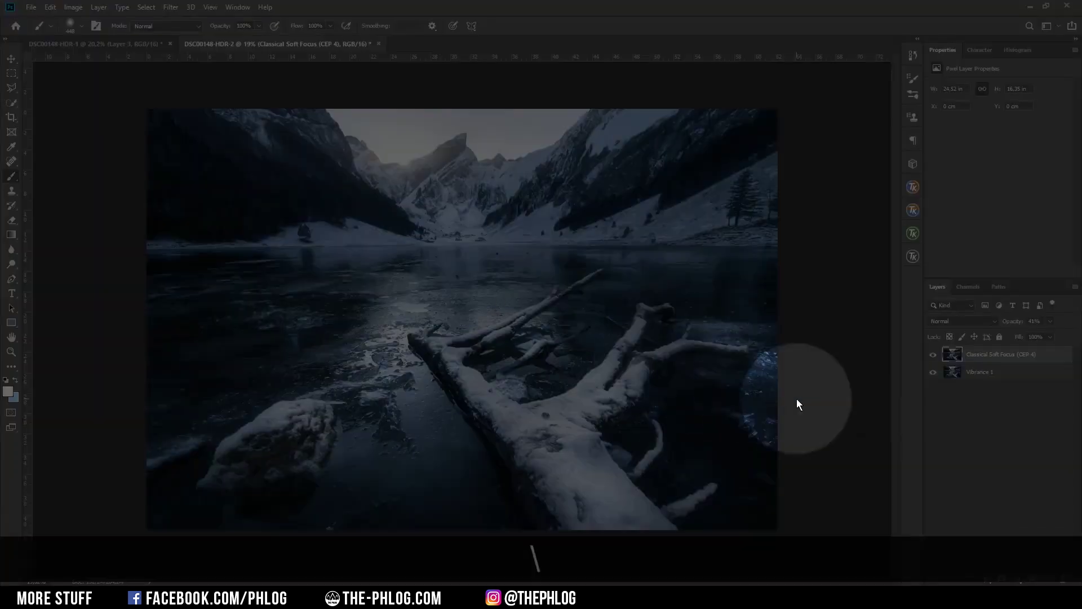
# Step: Mask the soft focus off the snowy log by painting black on a new layer mask
pyautogui.click(1002, 579)
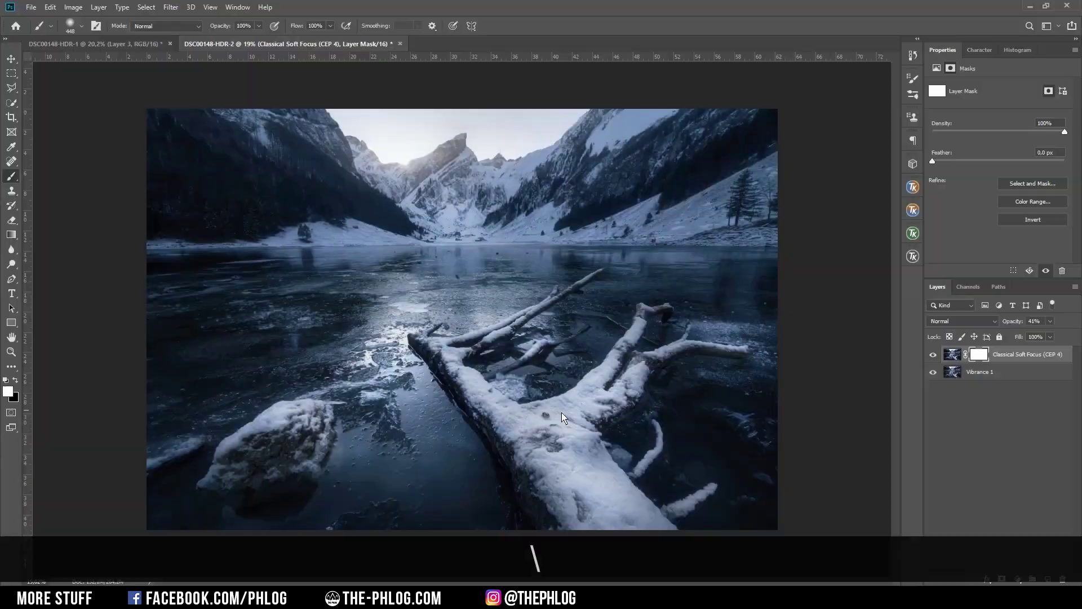
pyautogui.press('x')
pyautogui.keyDown('alt'); pyautogui.rightClick(507, 447); pyautogui.keyUp('alt')
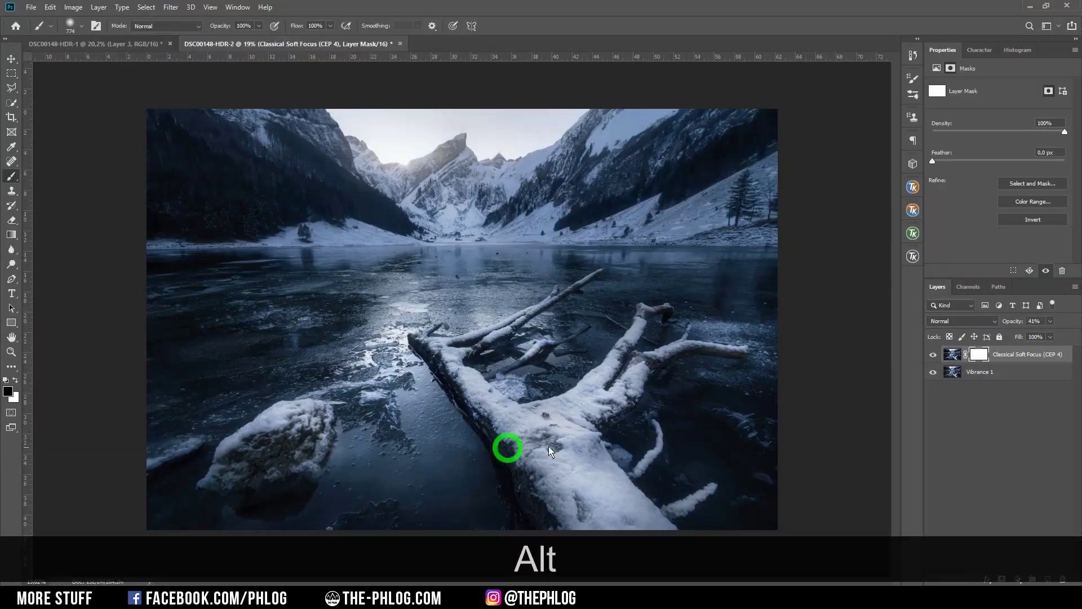
pyautogui.keyDown('alt'); pyautogui.rightClick(461, 387); pyautogui.keyUp('alt')
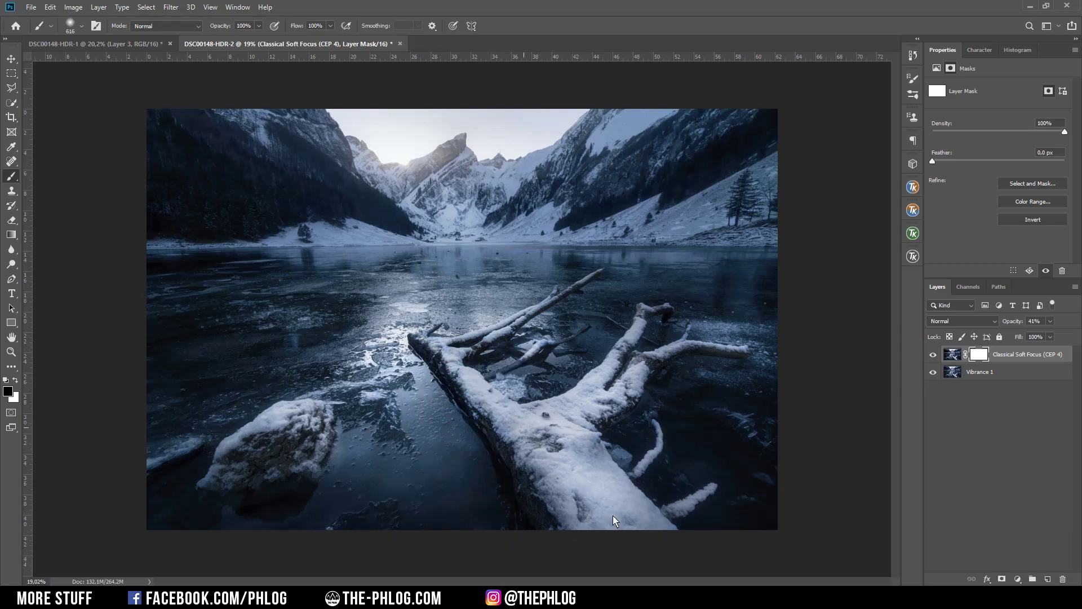
pyautogui.moveTo(569, 407); pyautogui.dragTo(616, 448)
pyautogui.moveTo(635, 530)
pyautogui.mouseDown()
pyautogui.moveTo(591, 496)
pyautogui.moveTo(675, 326)
pyautogui.moveTo(464, 332)
pyautogui.moveTo(347, 428)
pyautogui.mouseUp()
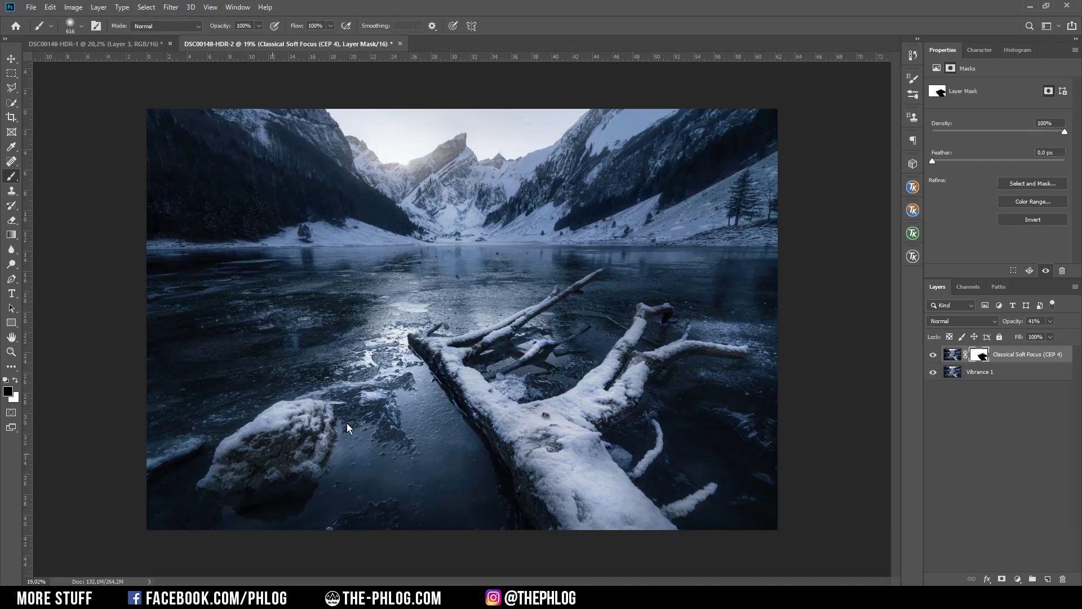
pyautogui.click(933, 356)
# Step: Merge the soft focus layer and Vibrance 1 into one layer
pyautogui.keyDown('shift'); pyautogui.click(991, 371); pyautogui.keyUp('shift')
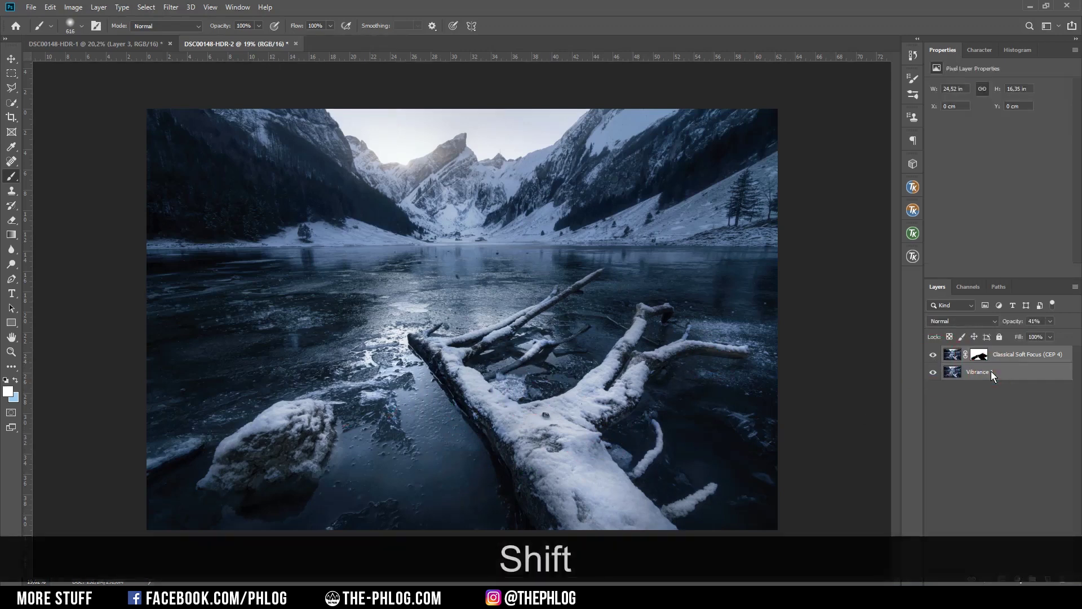
pyautogui.hotkey('ctrl', 'e')
pyautogui.click(979, 356)
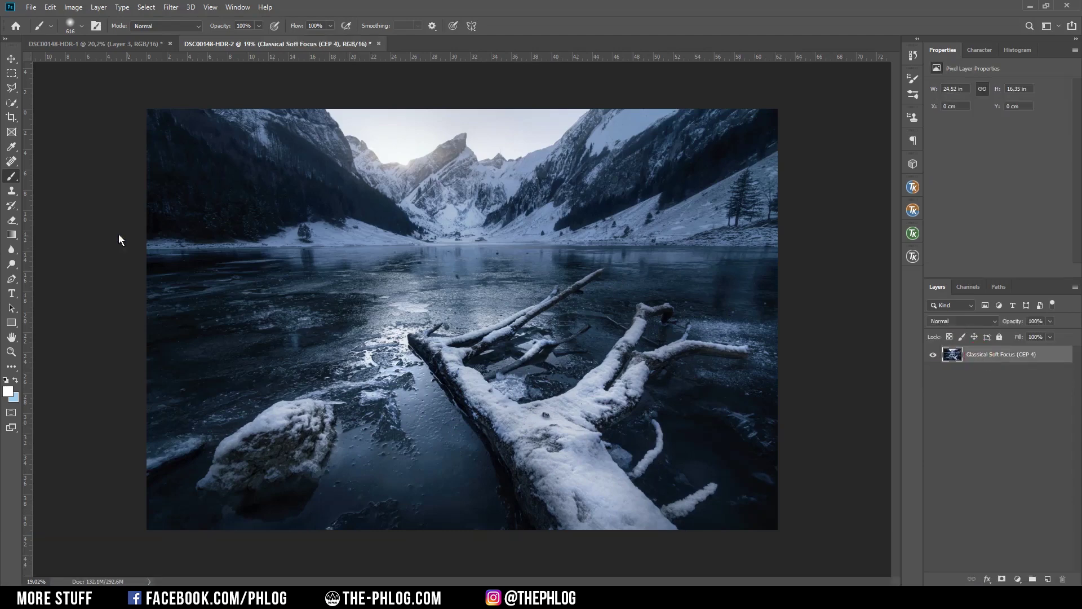
# Step: Zoom in and heal four dark specks on the ice with the Spot Healing Brush
pyautogui.click(12, 161)
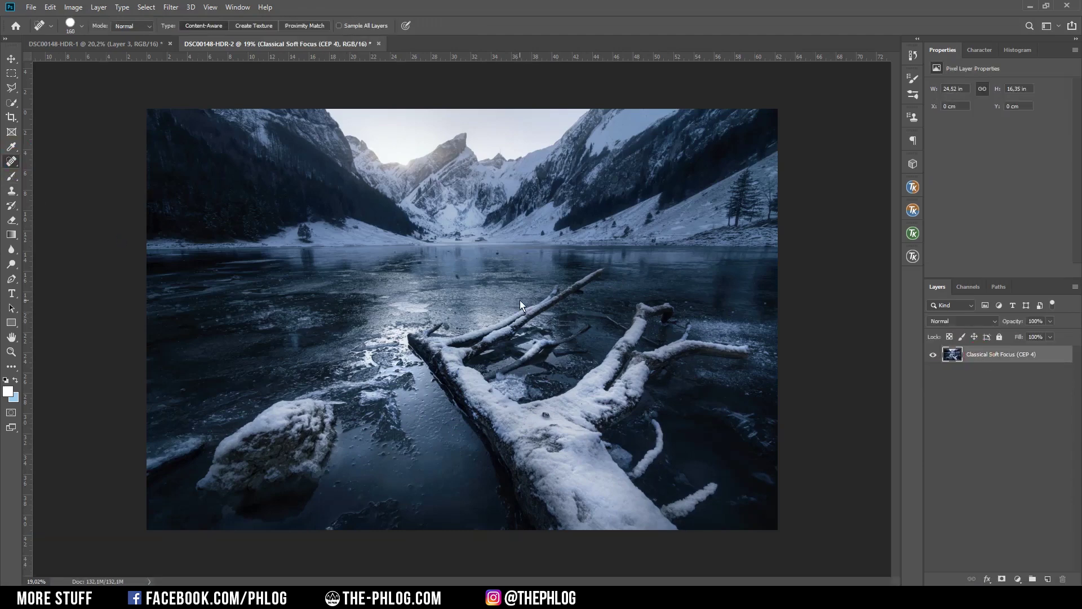
pyautogui.keyDown('alt'); pyautogui.scroll(2, 457, 304); pyautogui.keyUp('alt')
pyautogui.keyDown('alt'); pyautogui.scroll(1, 460, 261); pyautogui.keyUp('alt')
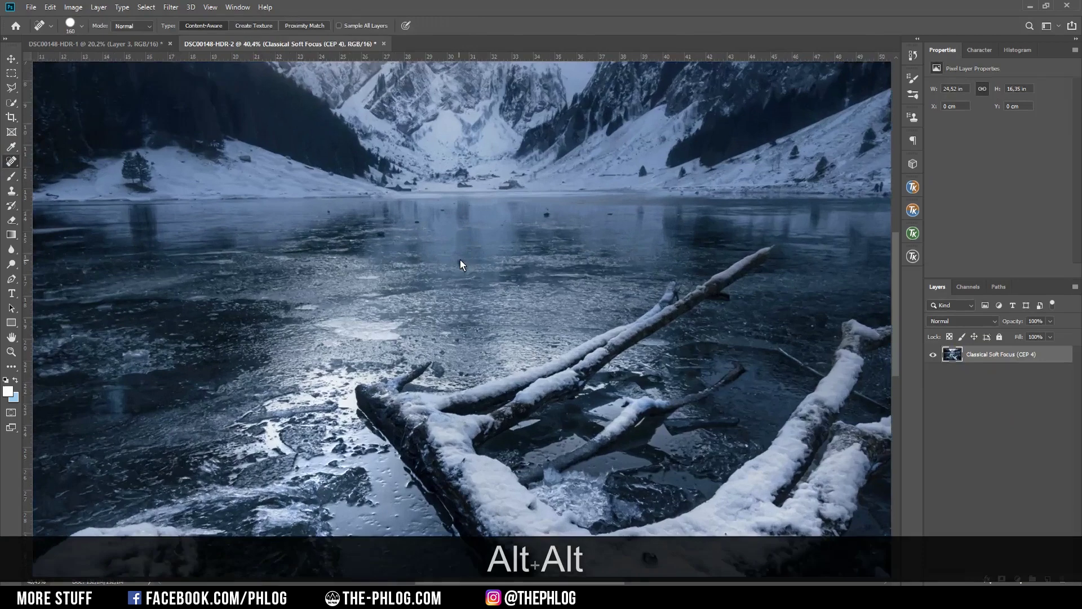
pyautogui.keyDown('alt'); pyautogui.scroll(3, 459, 266); pyautogui.keyUp('alt')
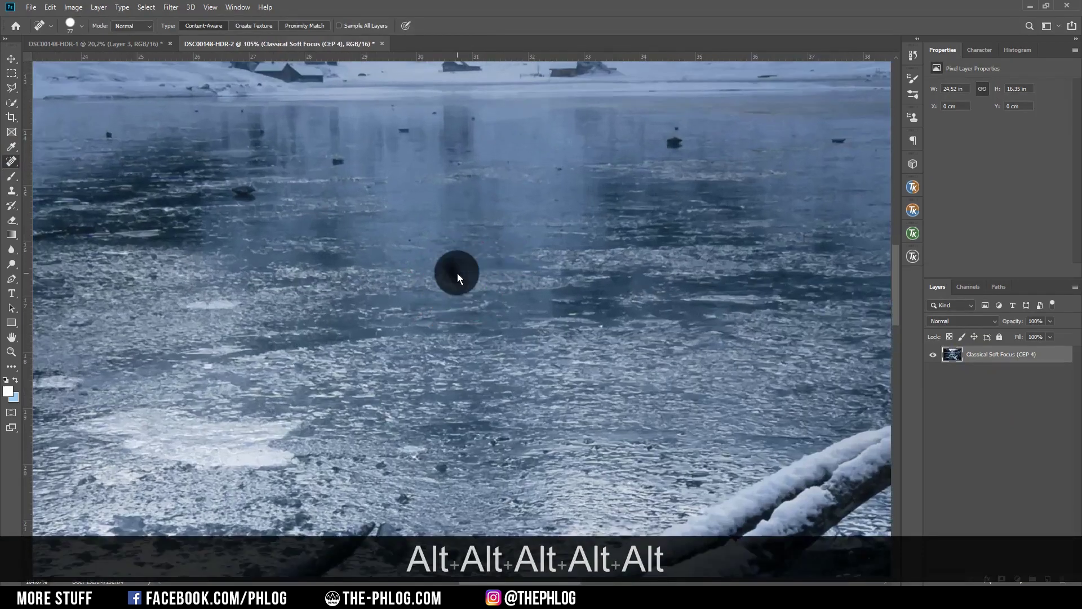
pyautogui.click(458, 273)
pyautogui.click(243, 192)
pyautogui.click(110, 139)
pyautogui.click(412, 242)
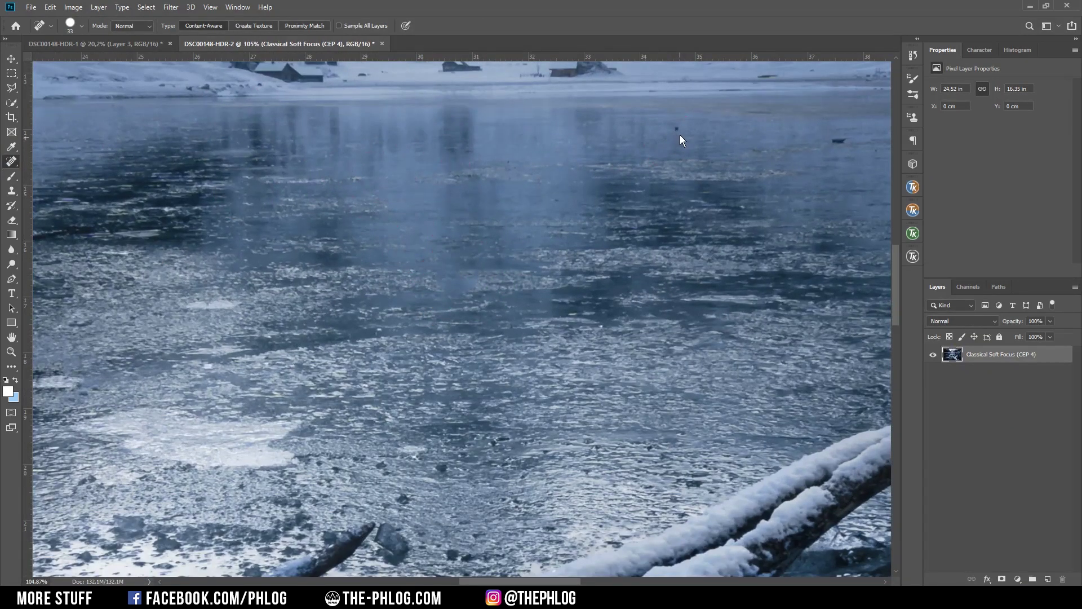
# Step: Heal a blemish on the snowy slope and zoom back out
pyautogui.scroll(3, 727, 180)
pyautogui.hscroll(-4, 564, 264)
pyautogui.scroll(2, 338, 349)
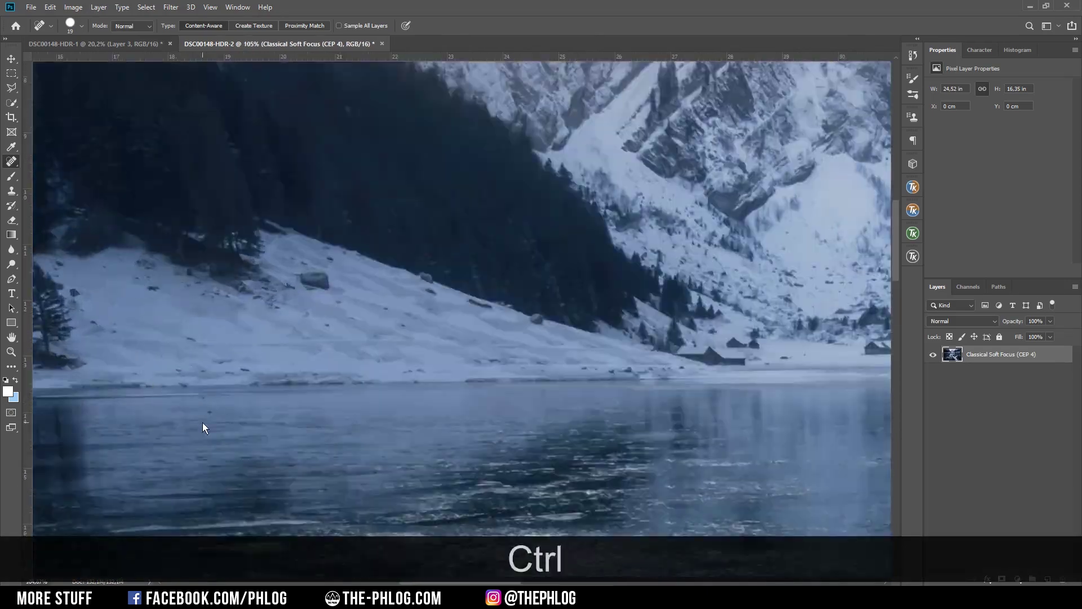
pyautogui.moveTo(346, 336); pyautogui.dragTo(529, 336)
pyautogui.scroll(3, 637, 159)
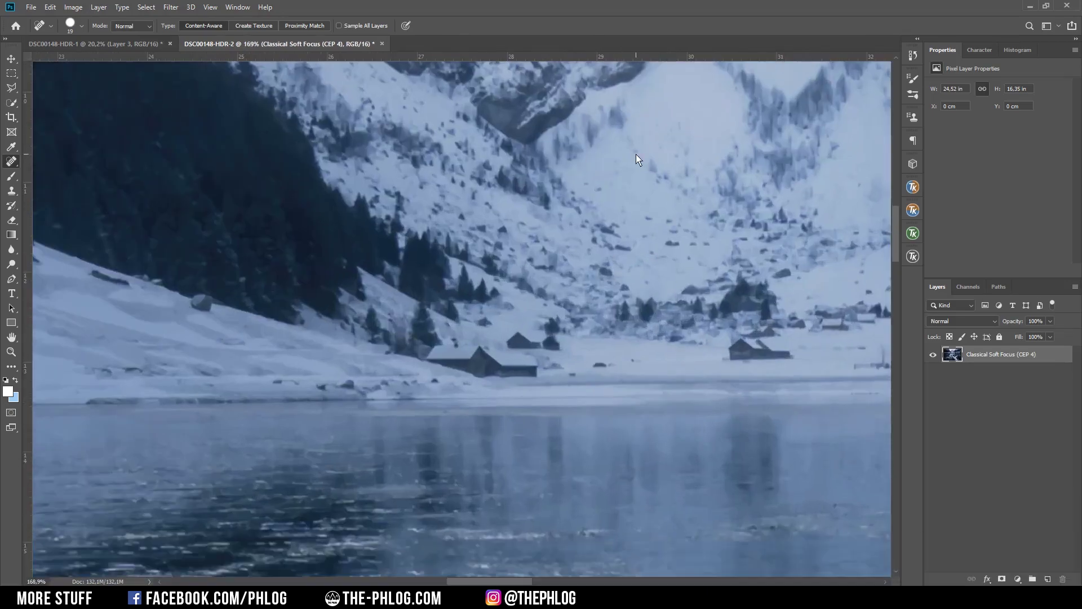
pyautogui.scroll(-6, 636, 160)
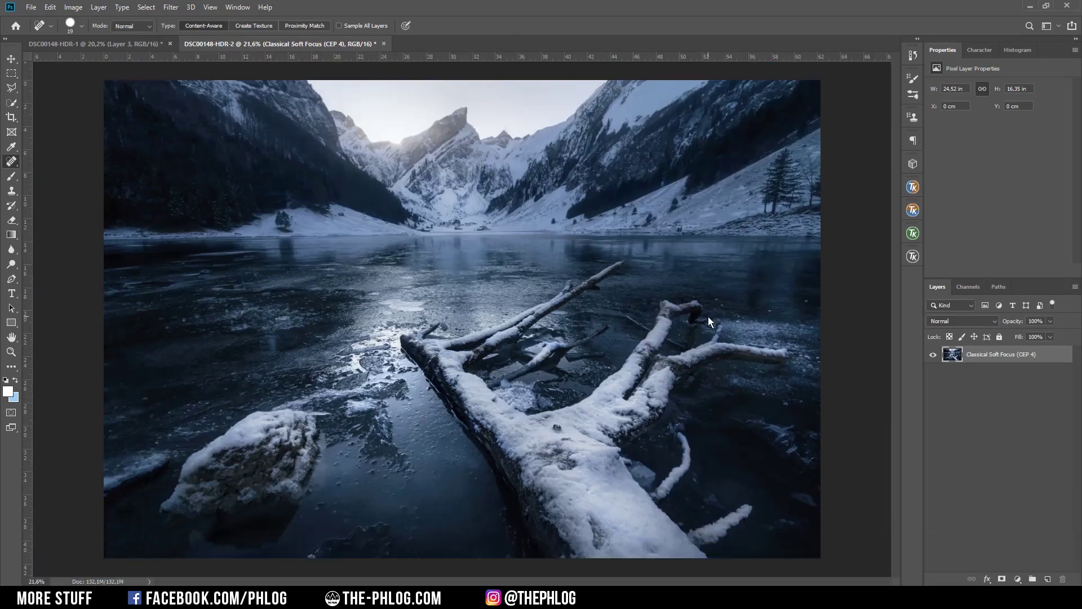